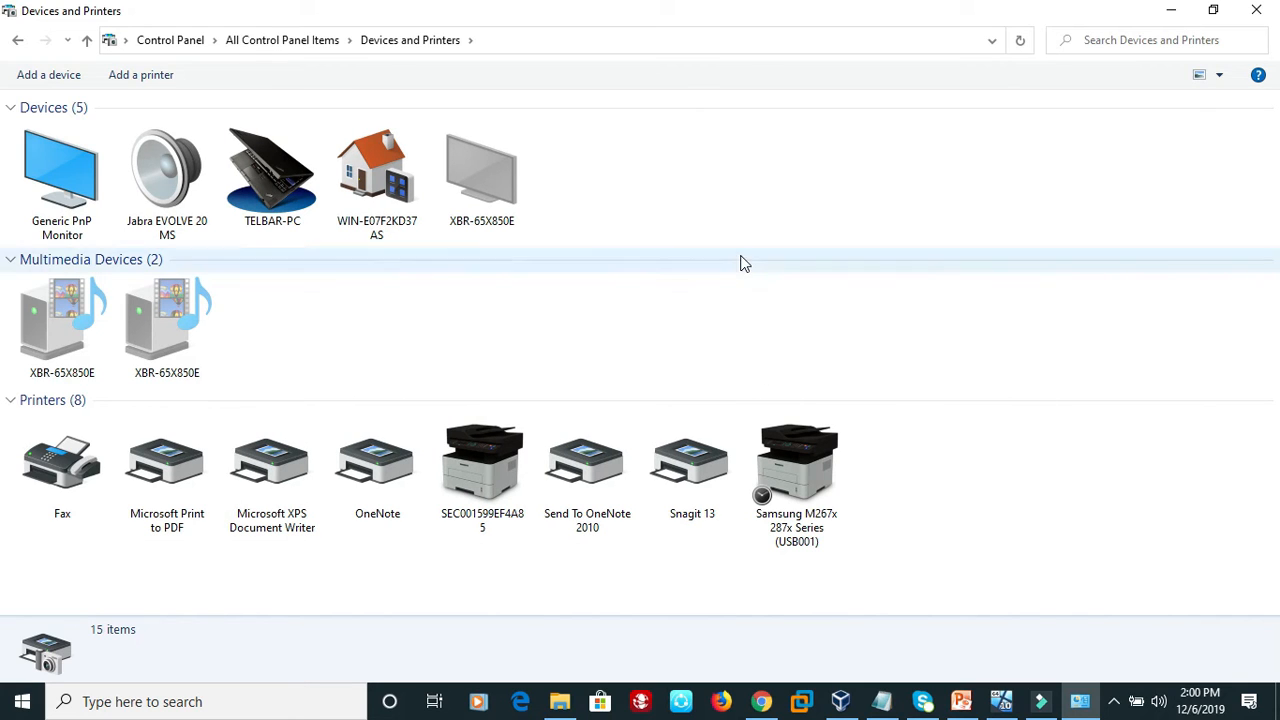
Print a test page from the properties of the Samsung M267x 287x Series (USB001) printer.
right_click(806, 487)
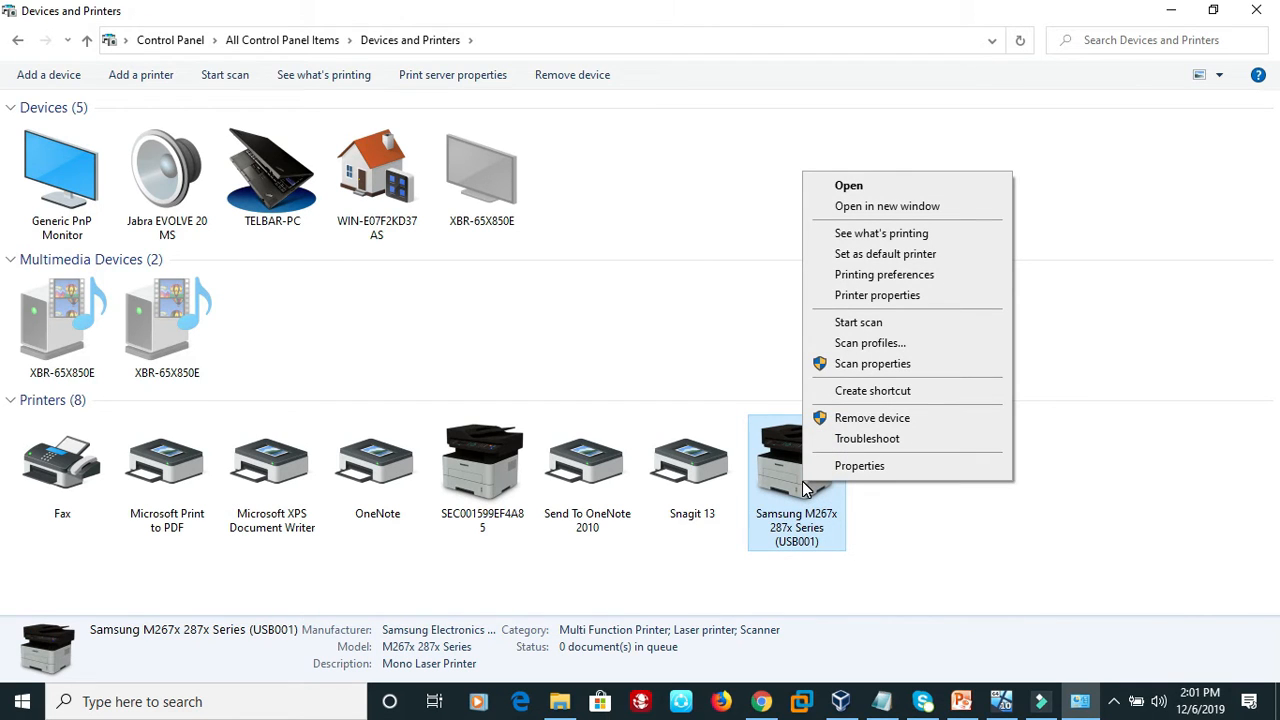
left_click(877, 295)
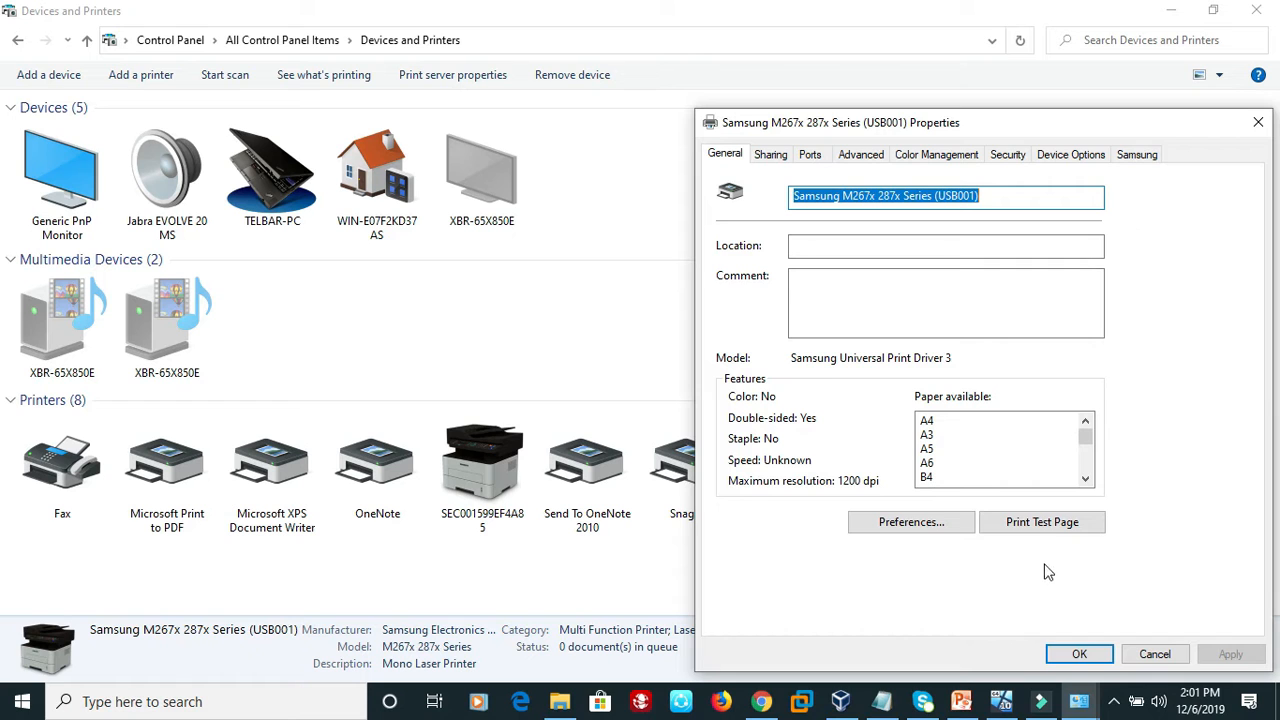
left_click(1045, 525)
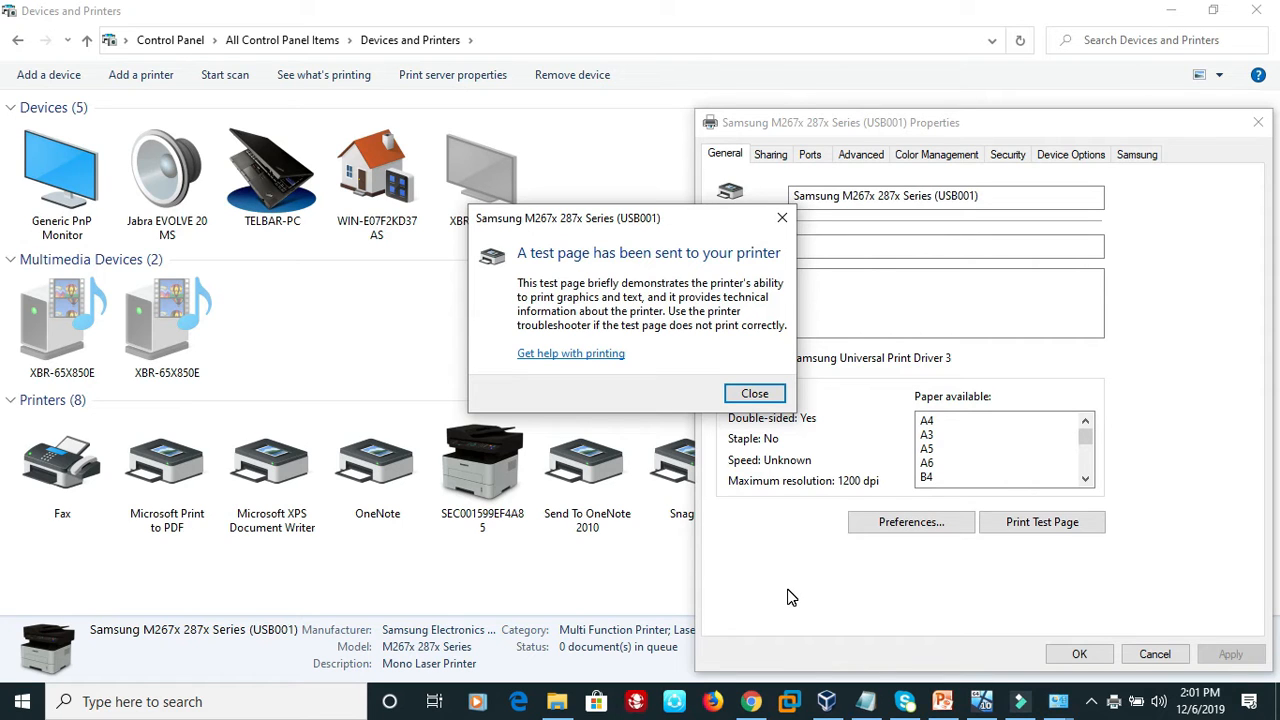
left_click(748, 396)
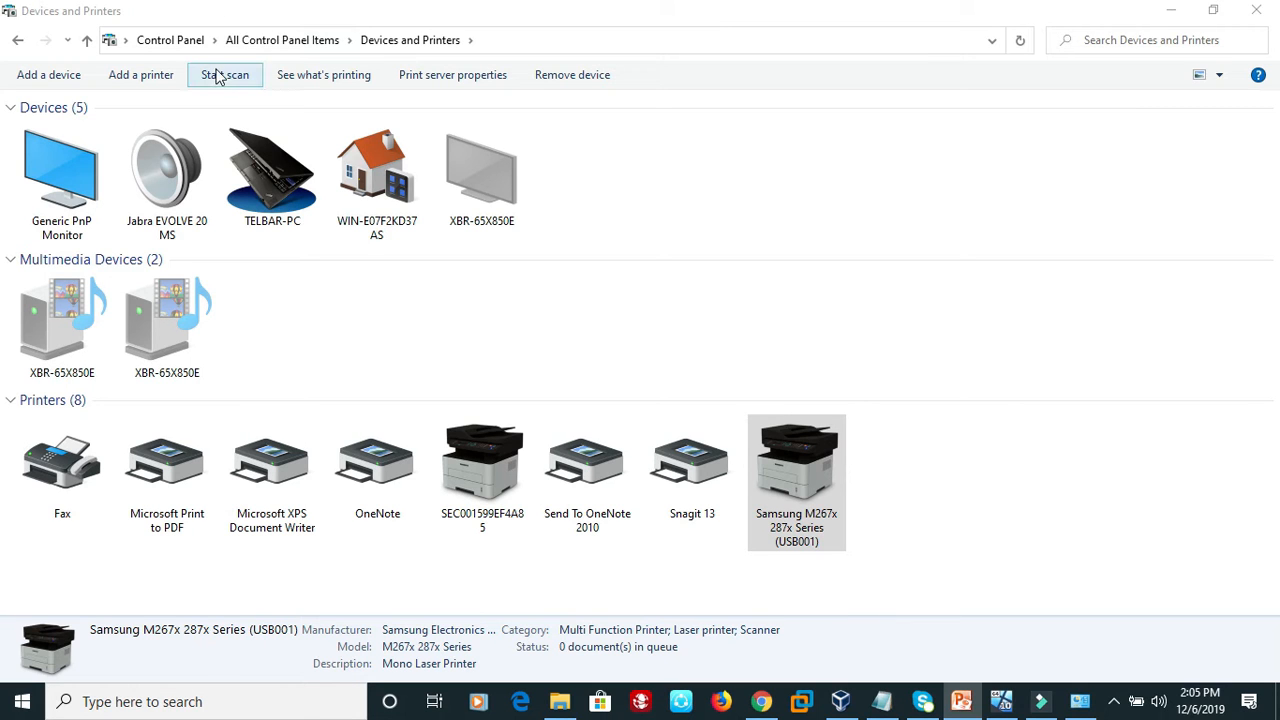
Turn on network discovery for the private profile in the host computer's advanced sharing settings and save the changes.
left_click(175, 40)
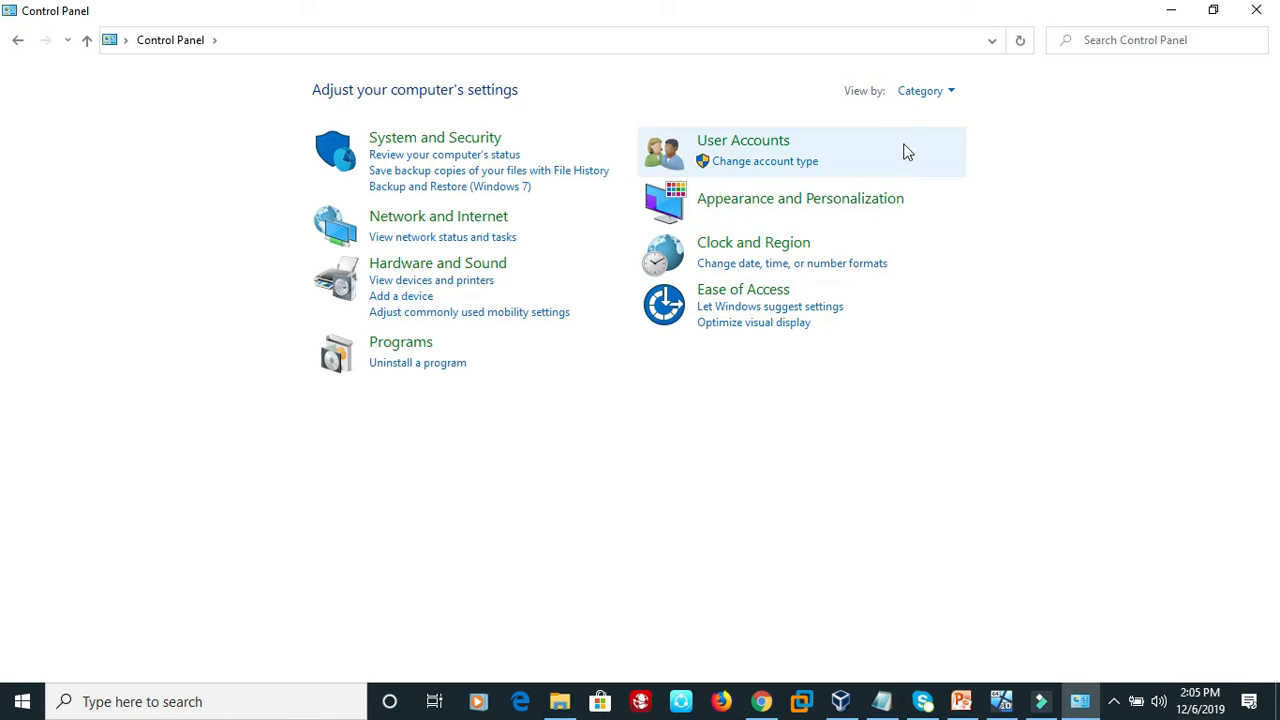
left_click(948, 91)
left_click(946, 163)
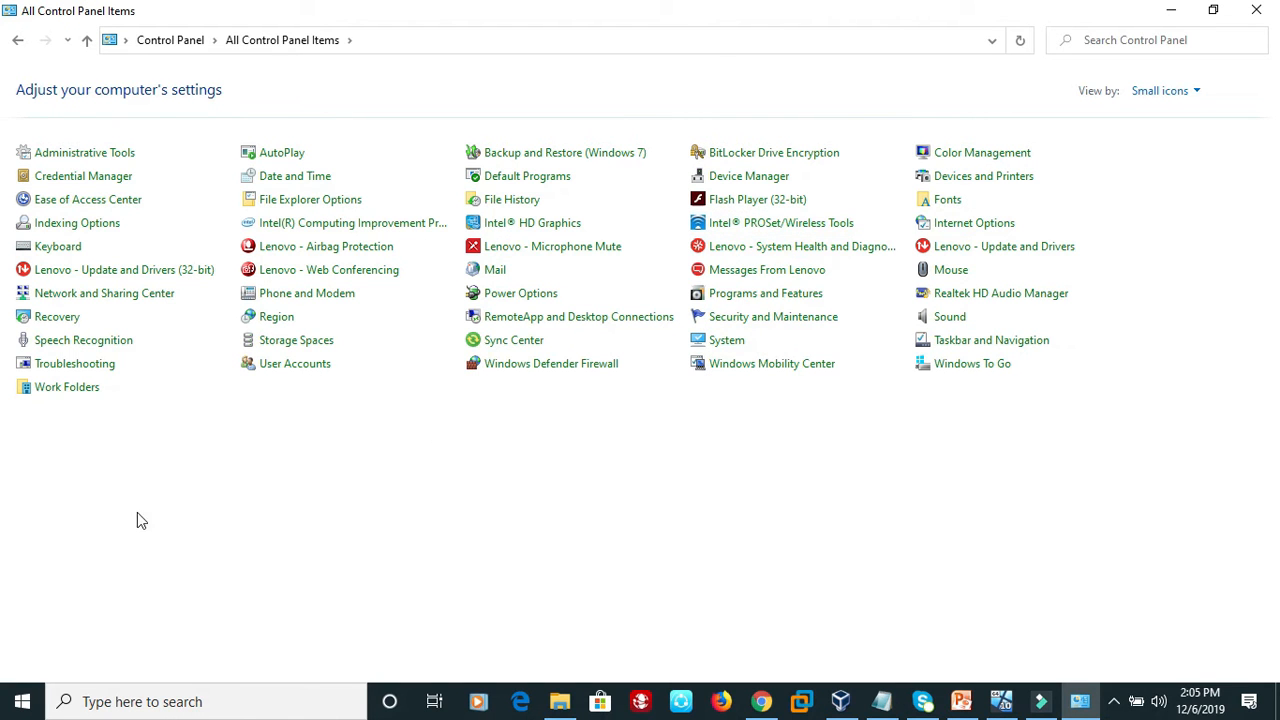
left_click(153, 303)
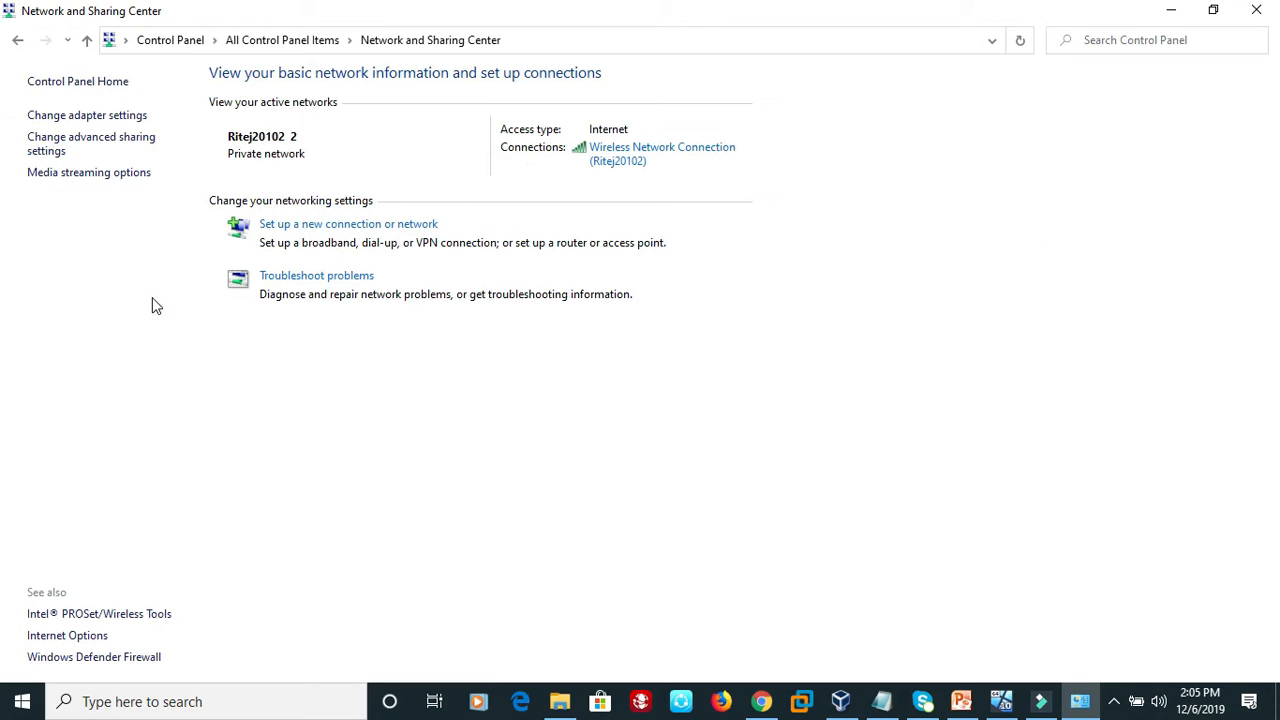
left_click(100, 137)
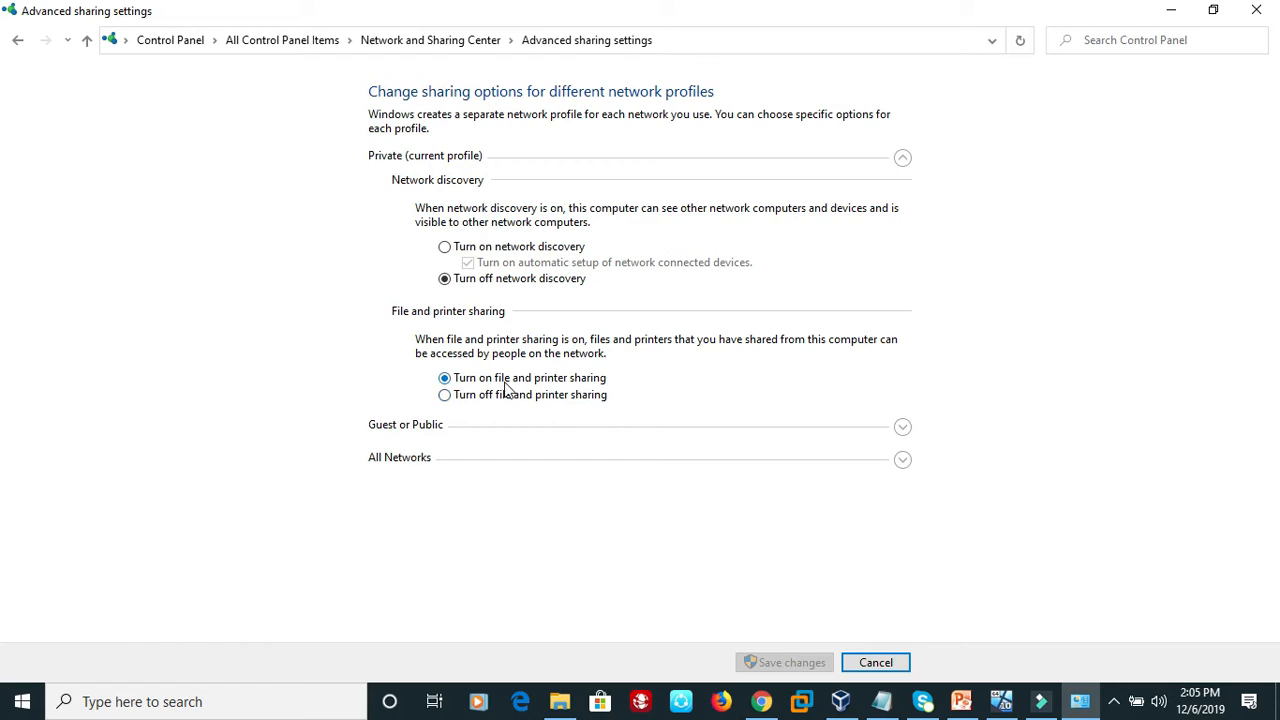
left_click(444, 247)
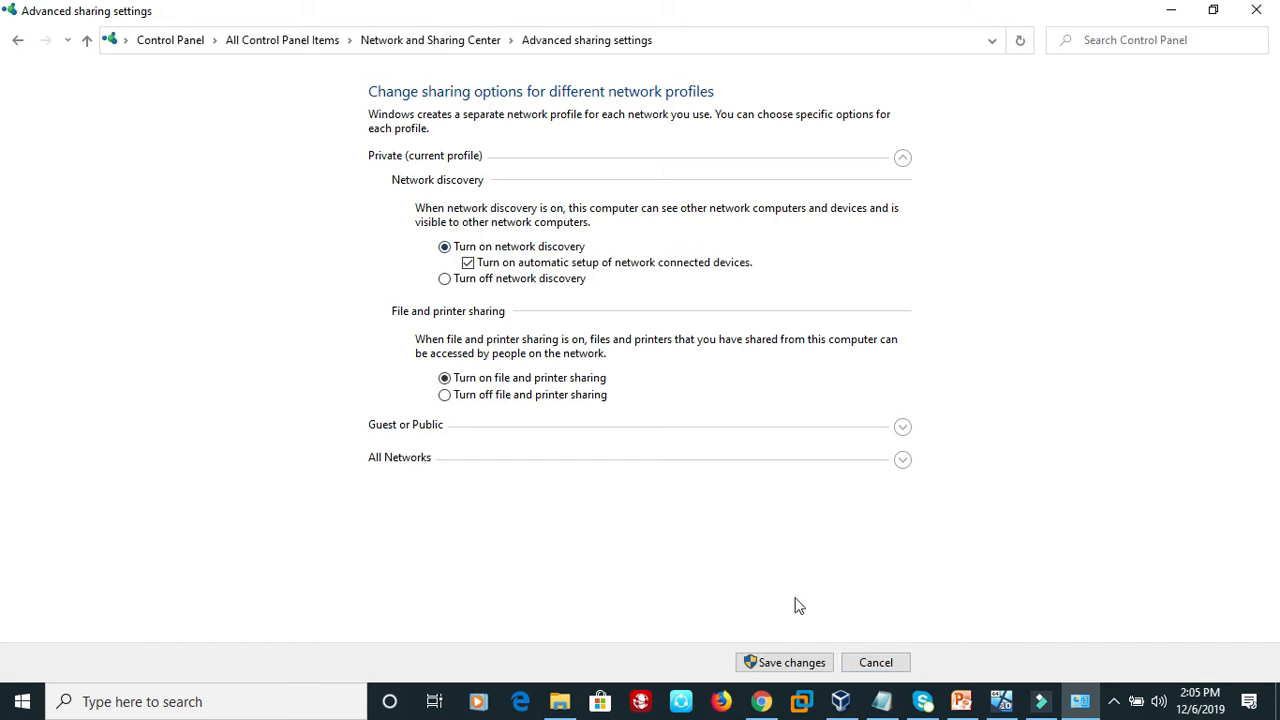
left_click(801, 664)
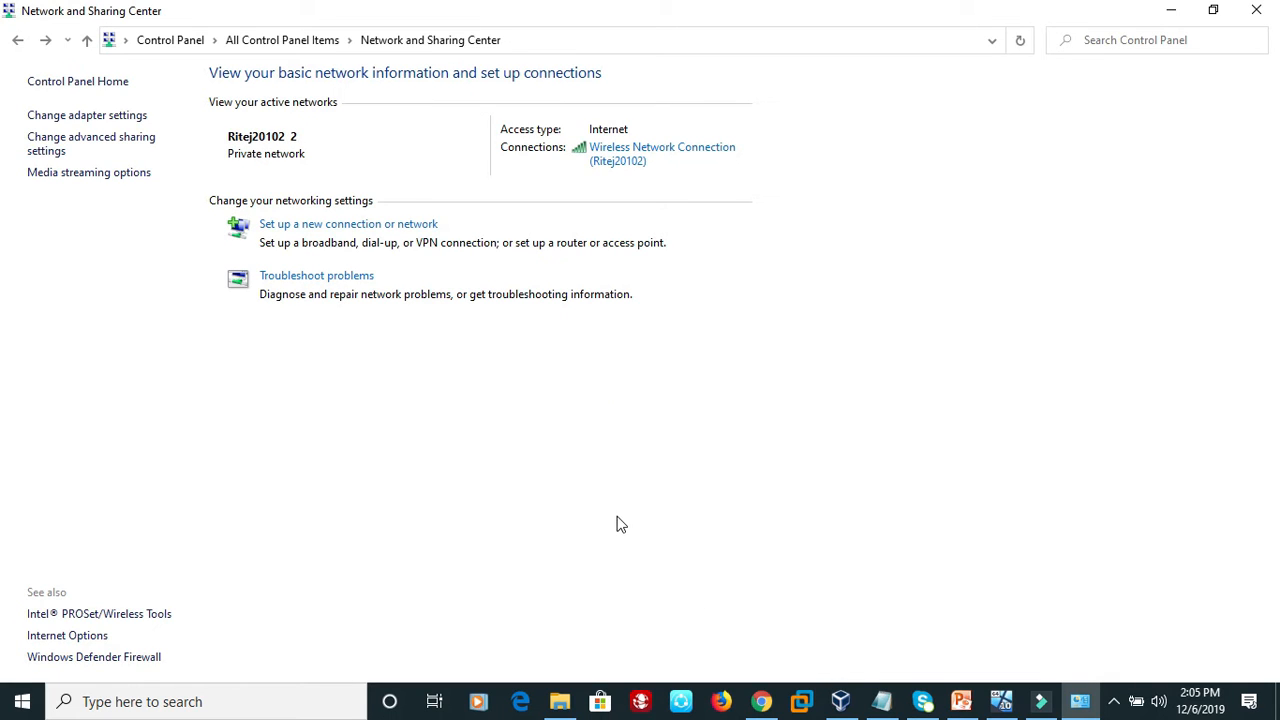
Switch to the 2-Windows 10 virtual machine in Oracle VM VirtualBox and open its Control Panel.
left_click(1007, 706)
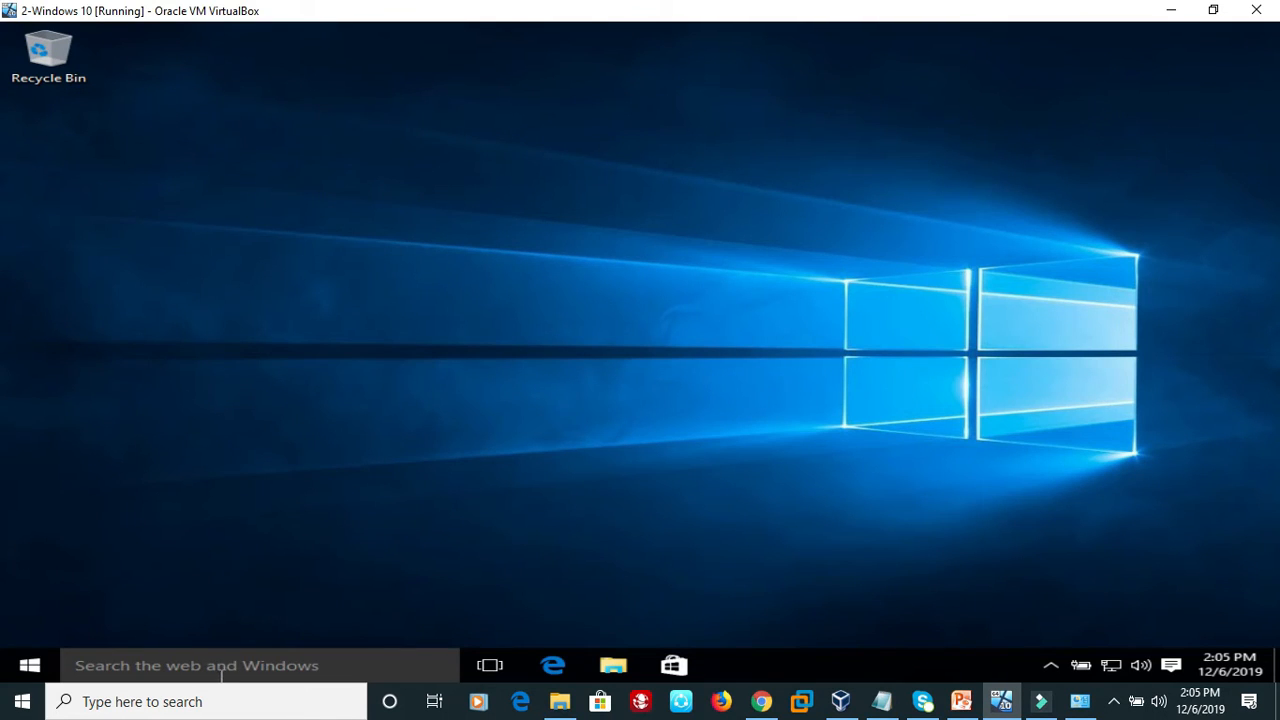
left_click(207, 670)
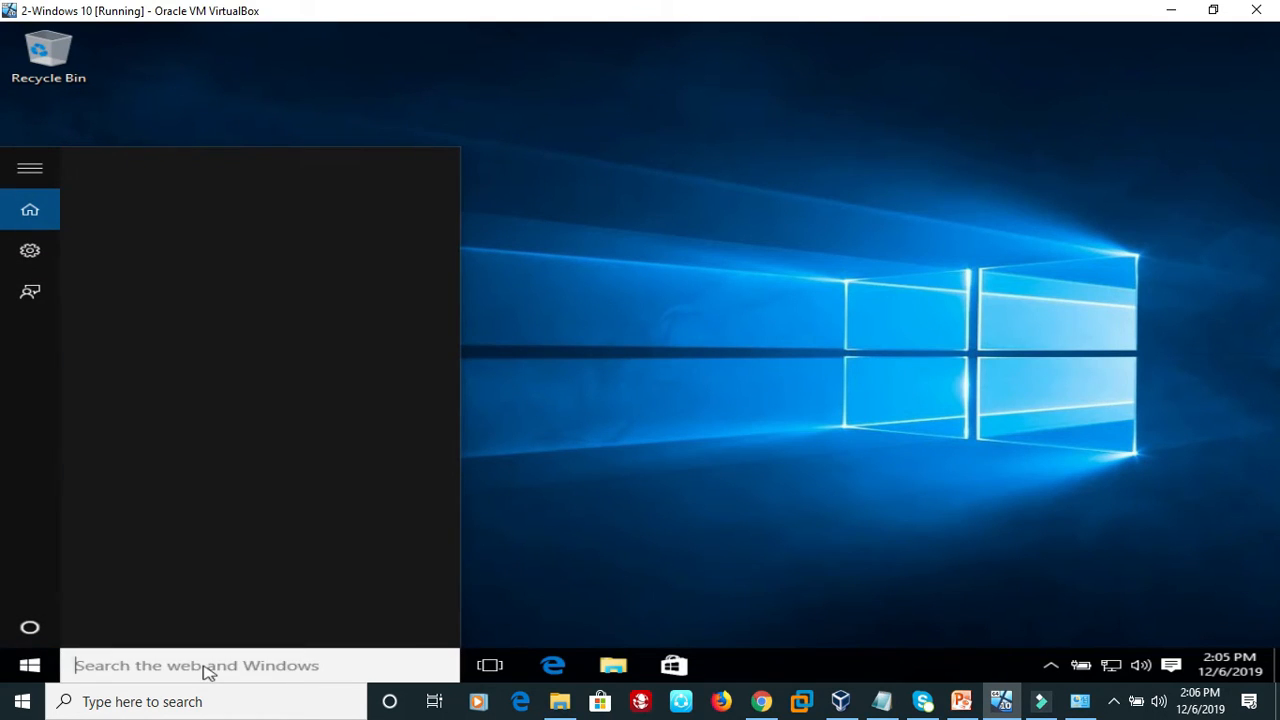
type("controol")
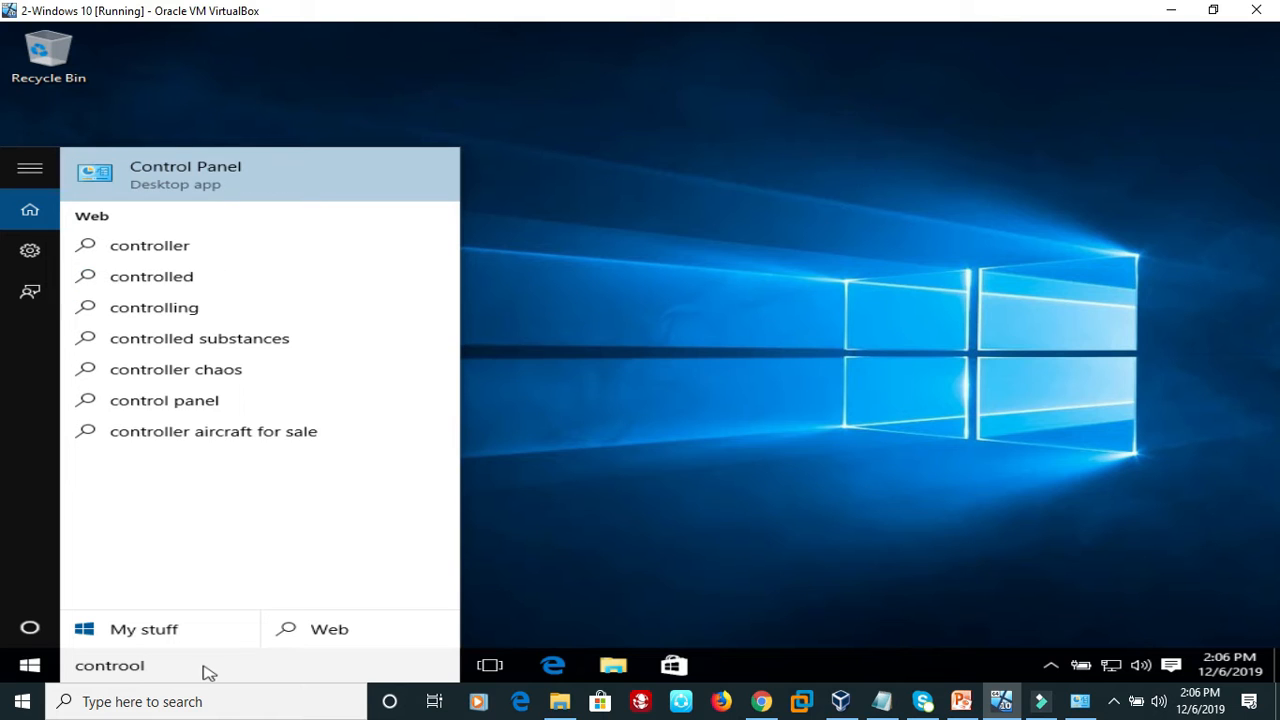
left_click(240, 190)
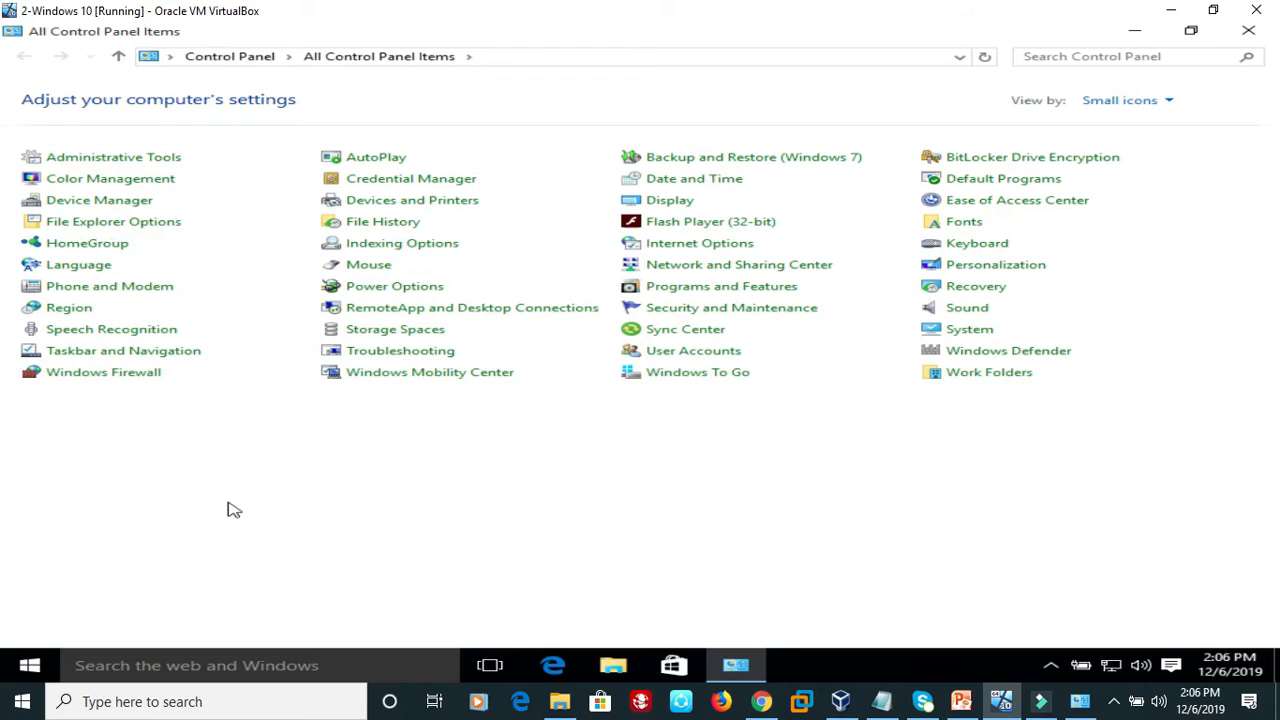
Turn on file and printer sharing for the private profile in the virtual machine's advanced sharing settings and save the changes.
left_click(772, 270)
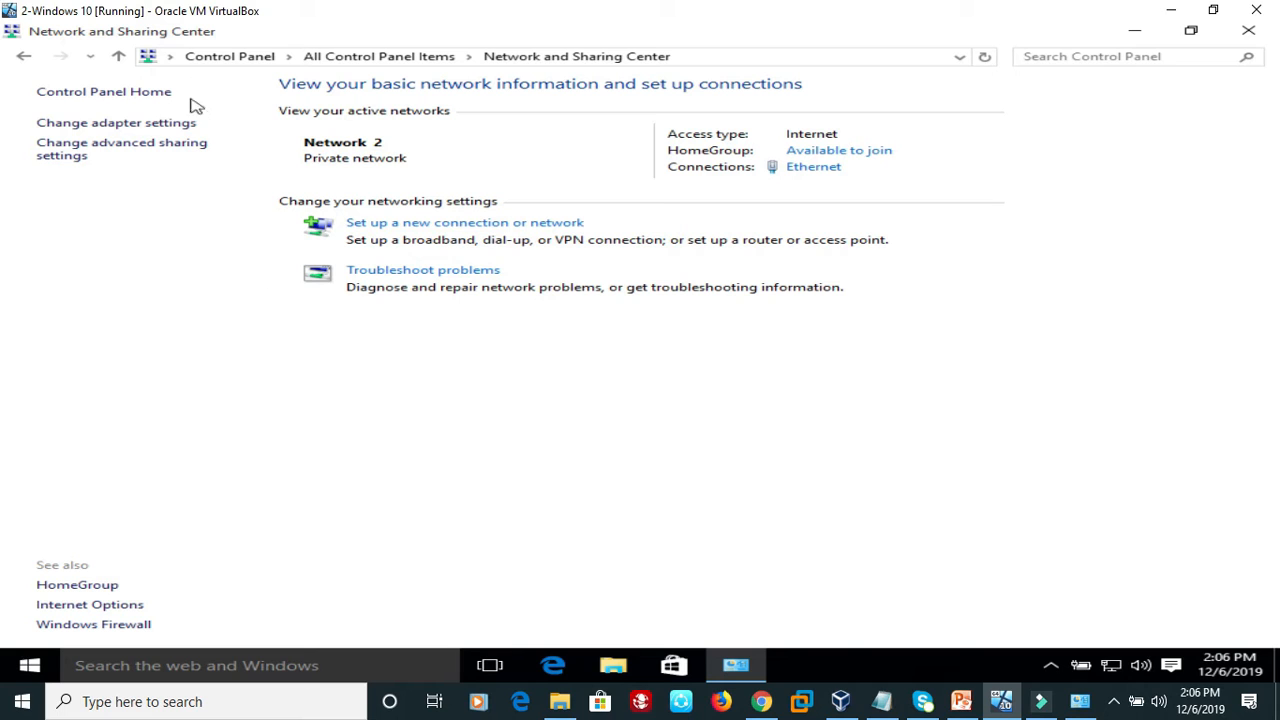
left_click(155, 152)
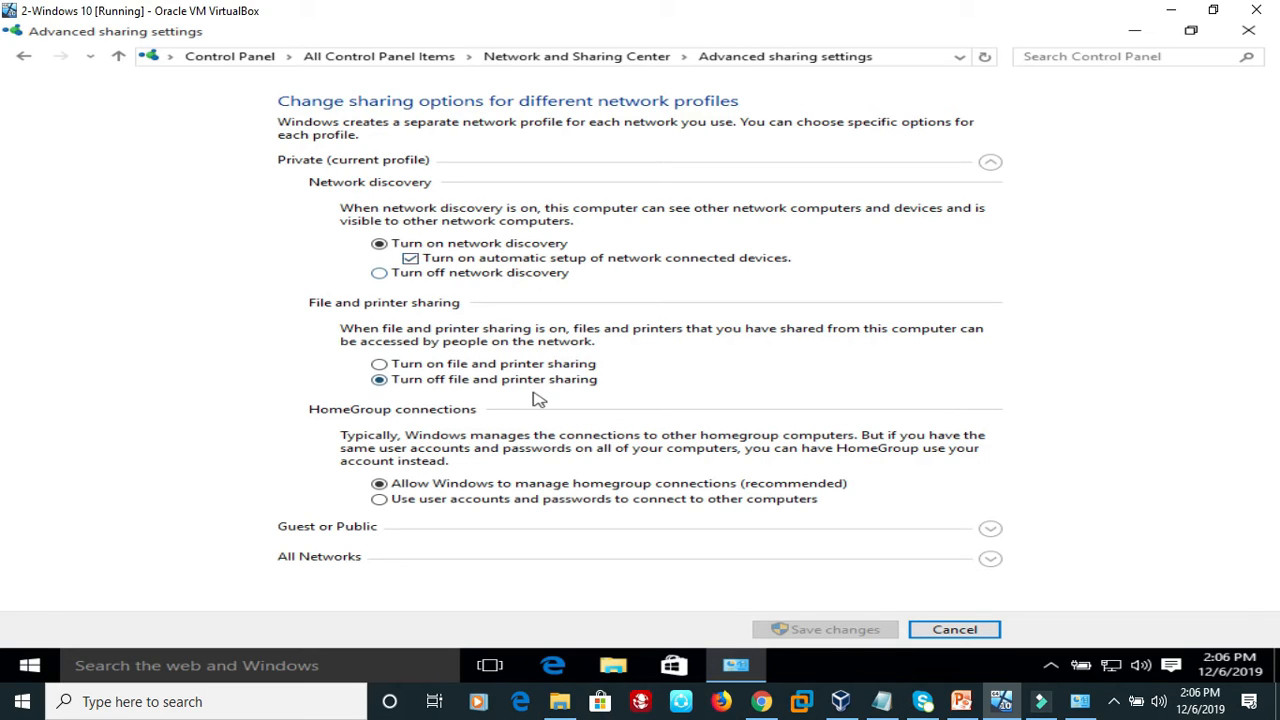
left_click(380, 366)
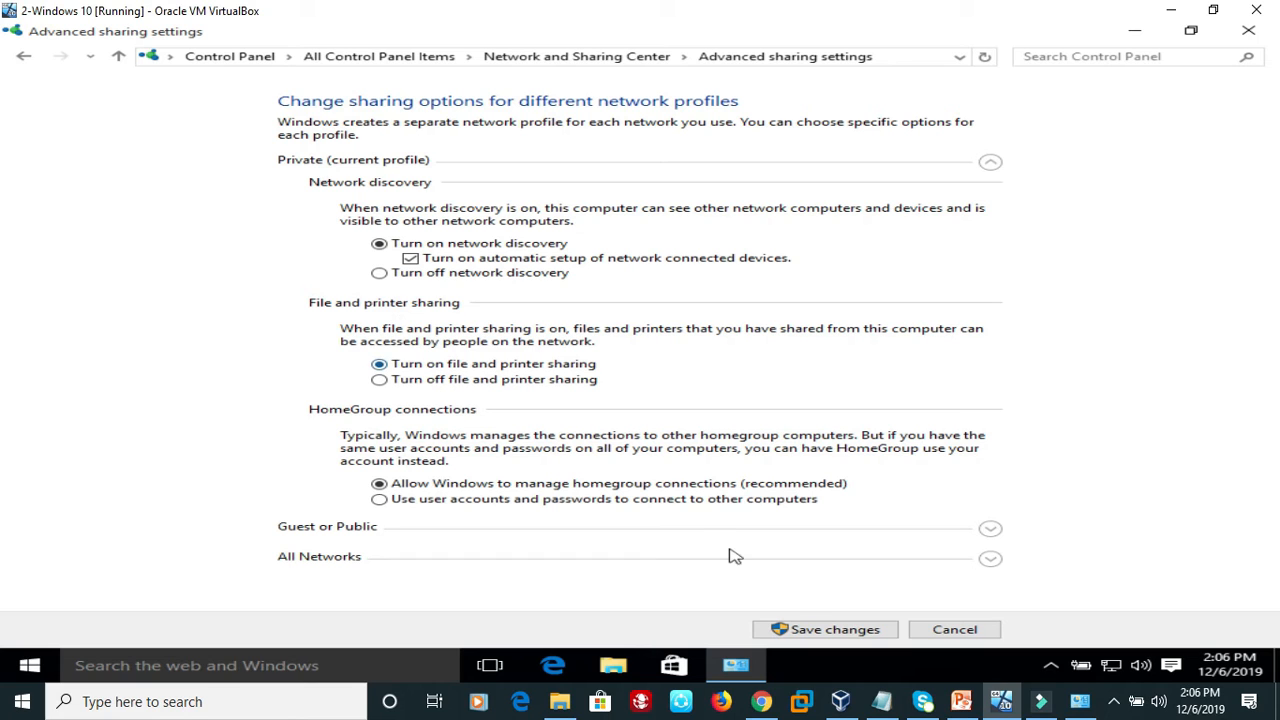
left_click(816, 632)
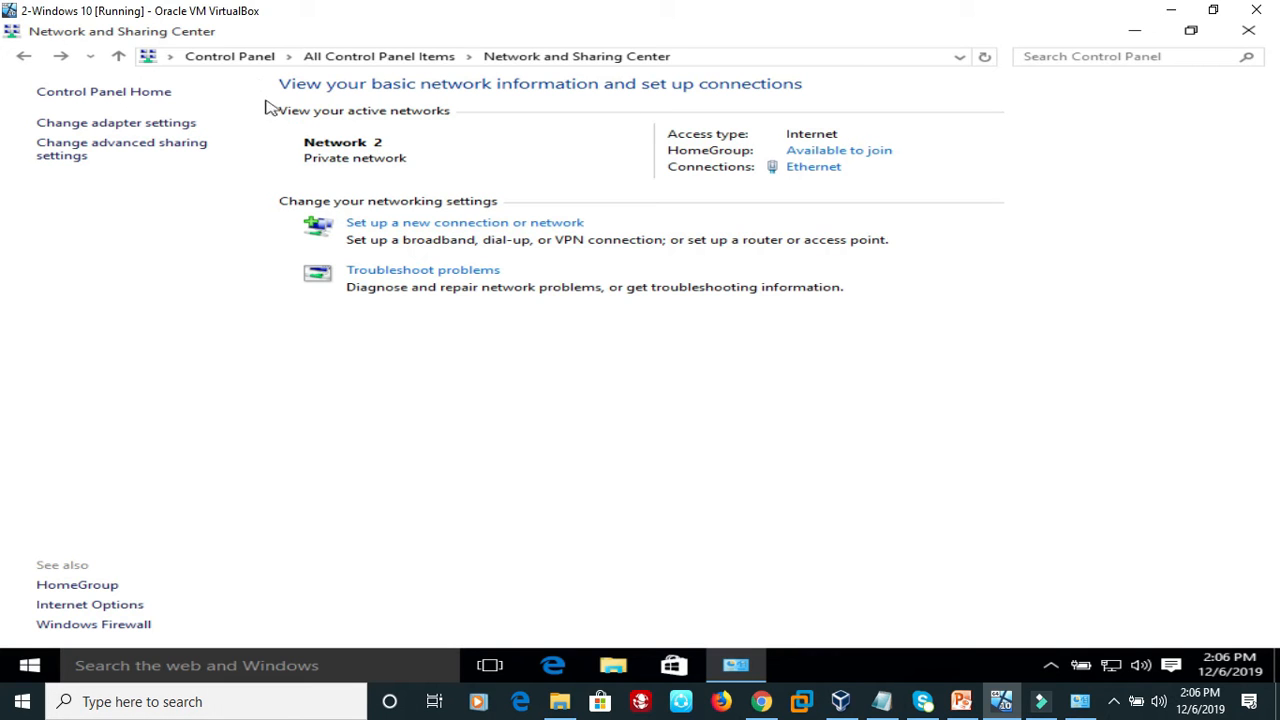
Turn off Windows Firewall for private networks on the virtual machine, with the Control Panel viewed as small icons.
left_click(246, 57)
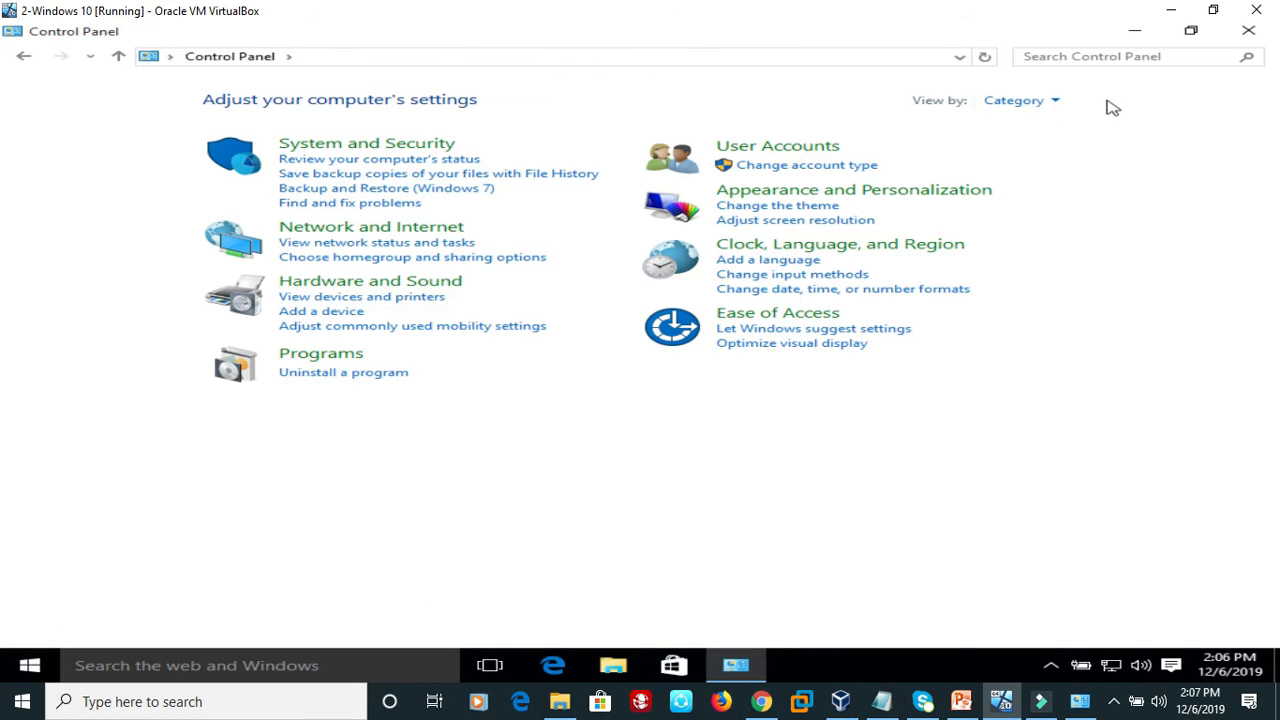
left_click(1056, 104)
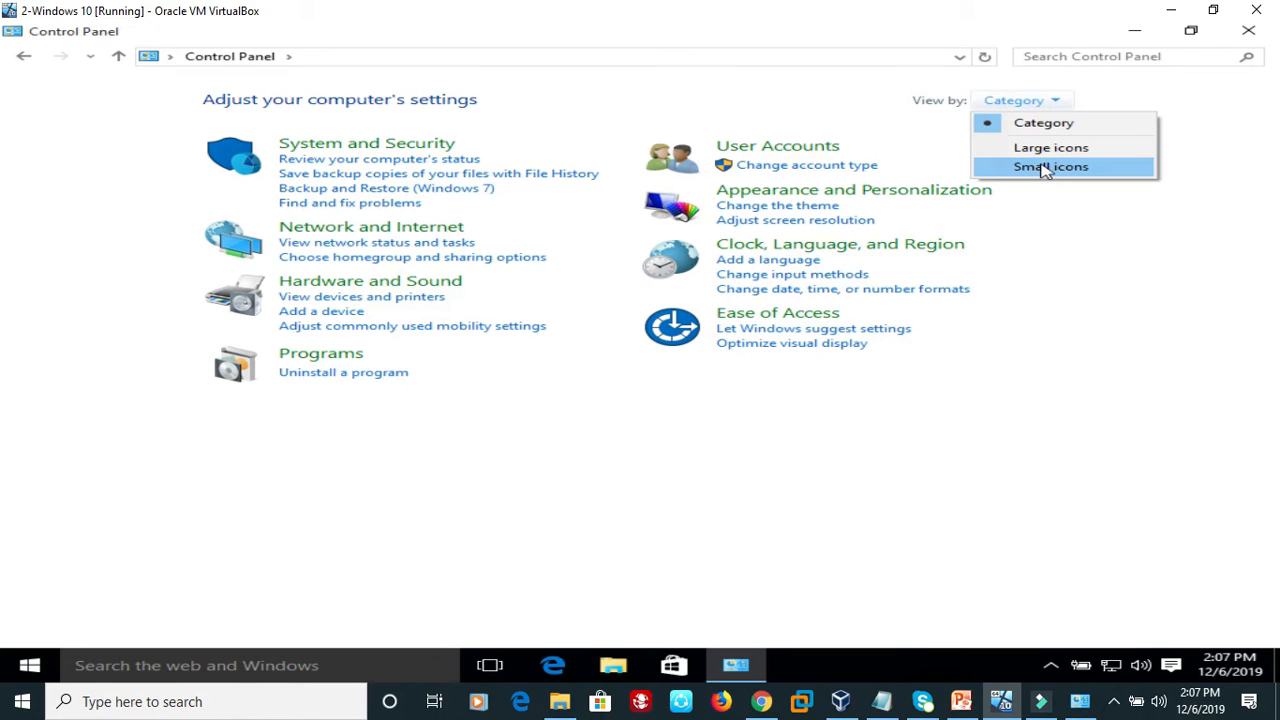
left_click(1045, 168)
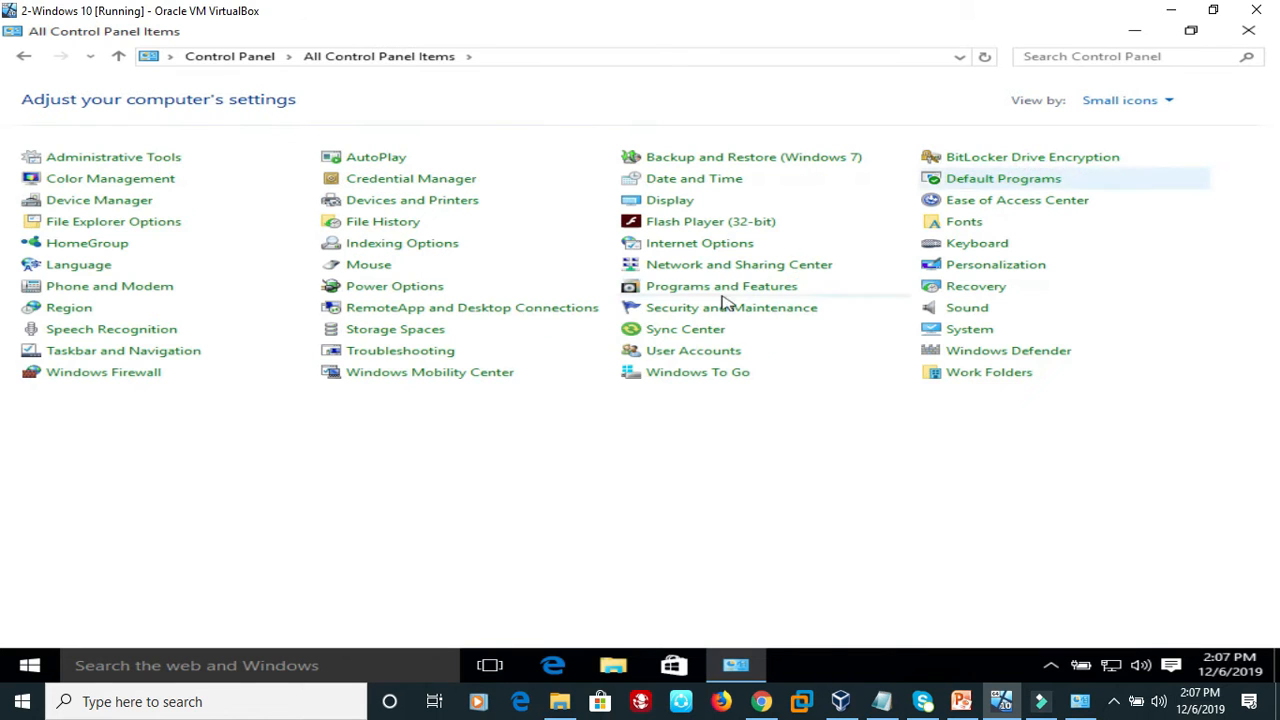
left_click(112, 373)
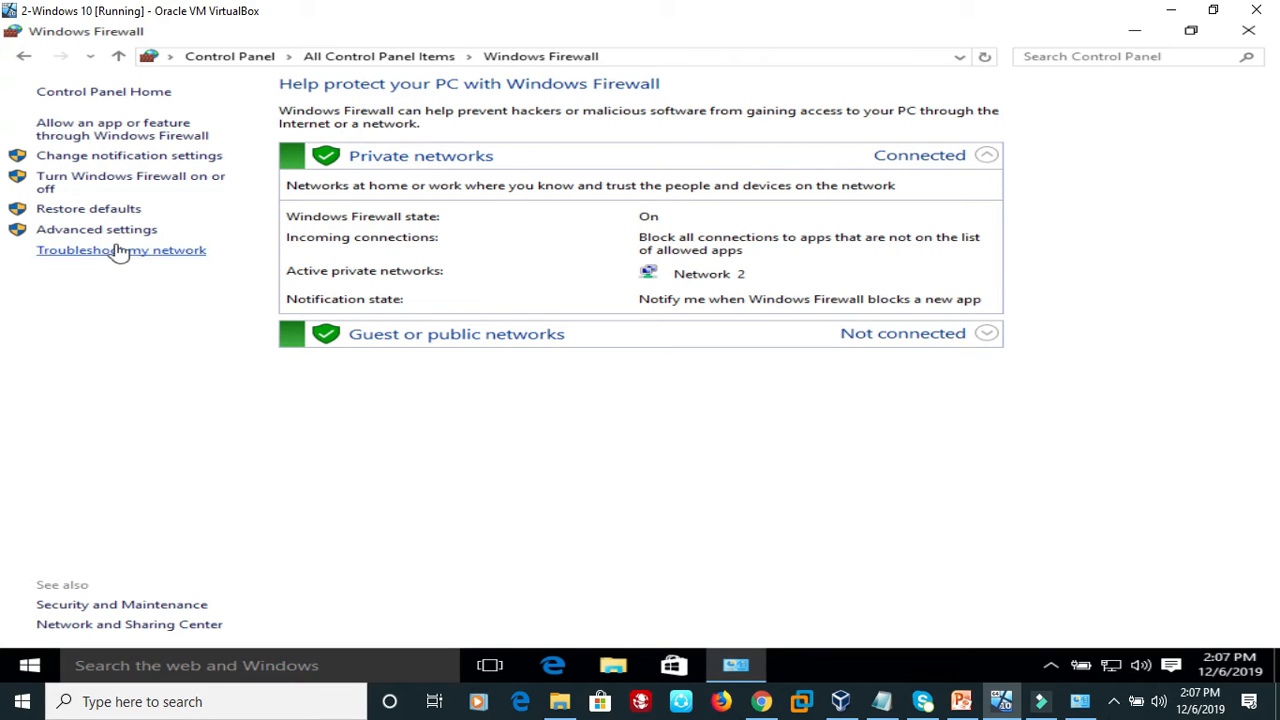
left_click(117, 177)
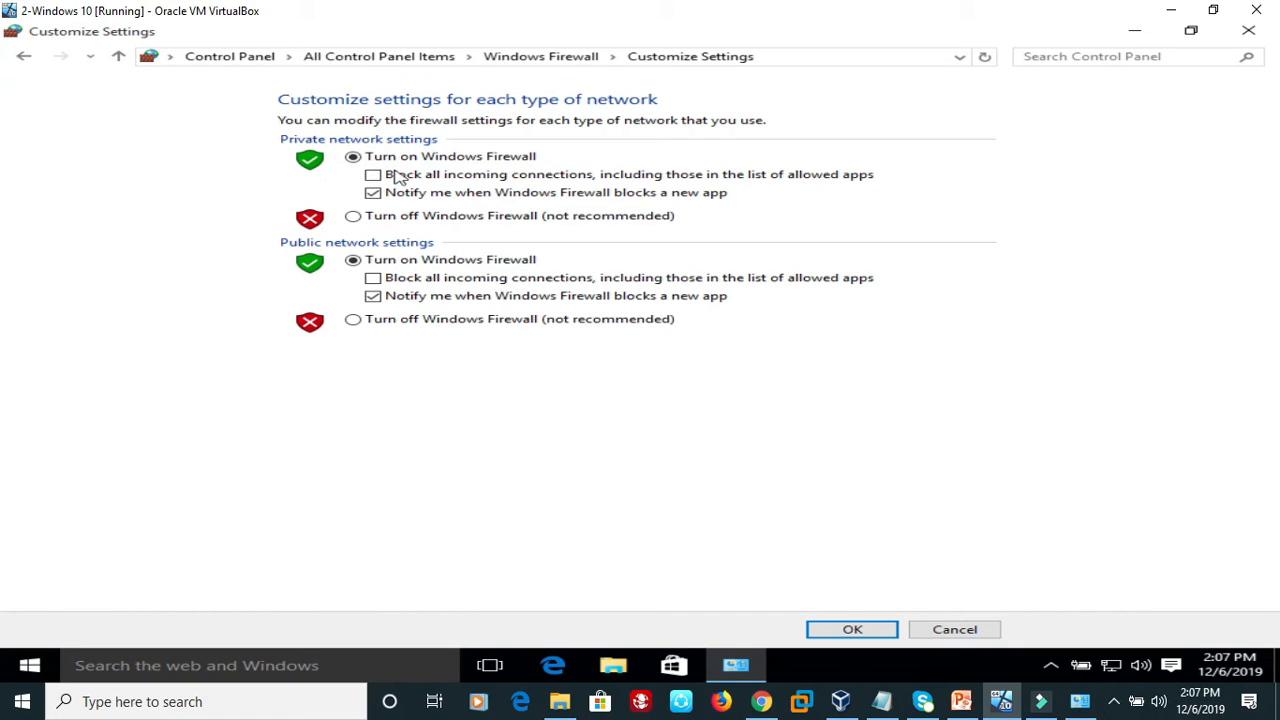
left_click(353, 217)
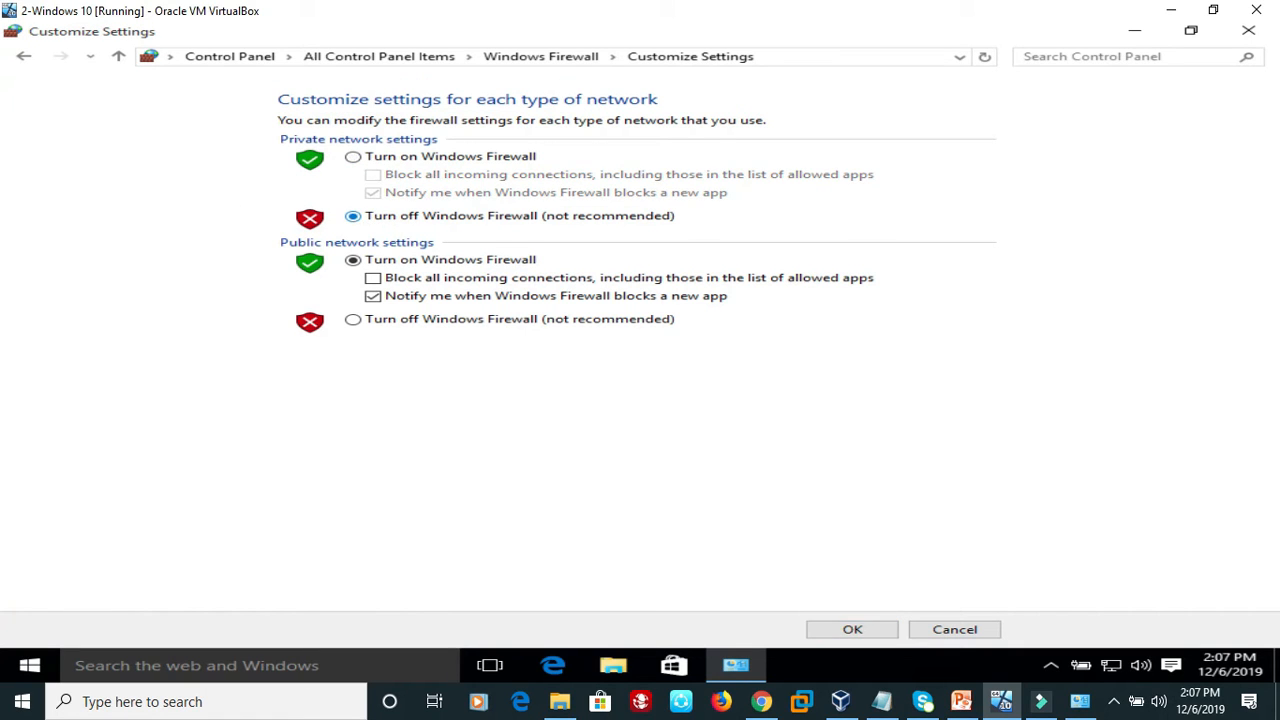
left_click(853, 637)
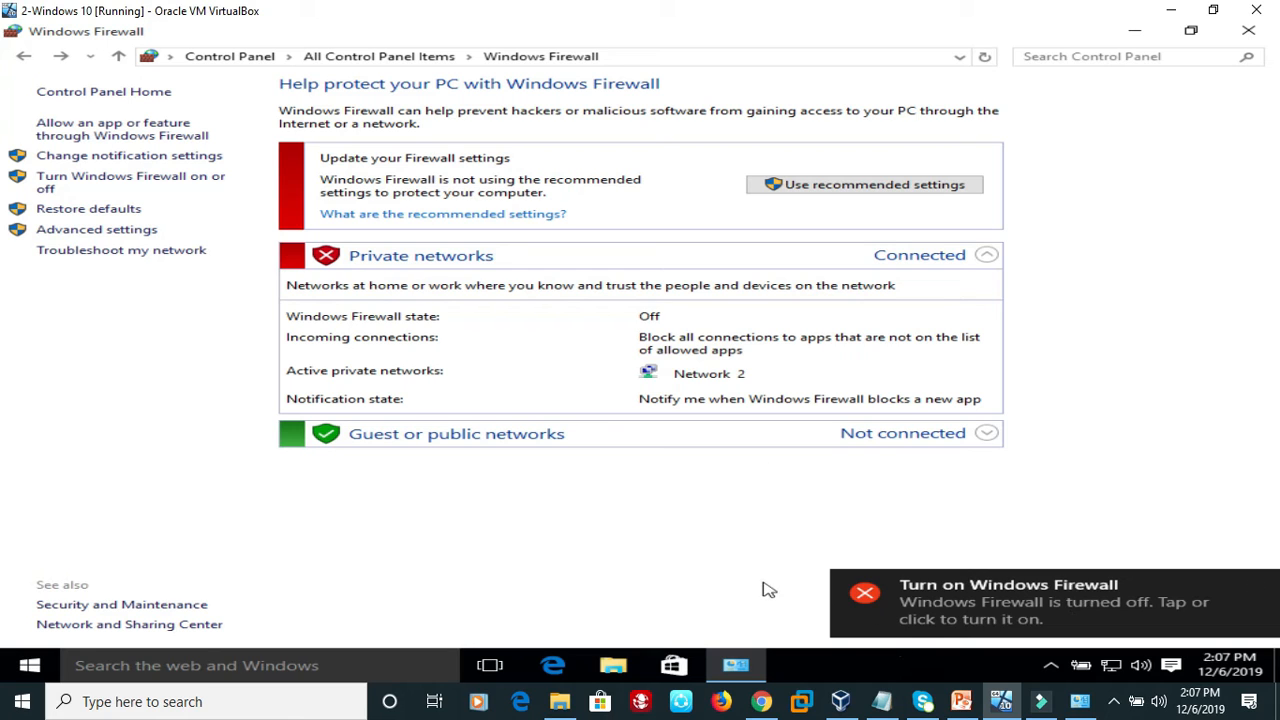
Switch to the host computer's Control Panel and turn off Windows Defender Firewall for private networks.
left_click(1081, 703)
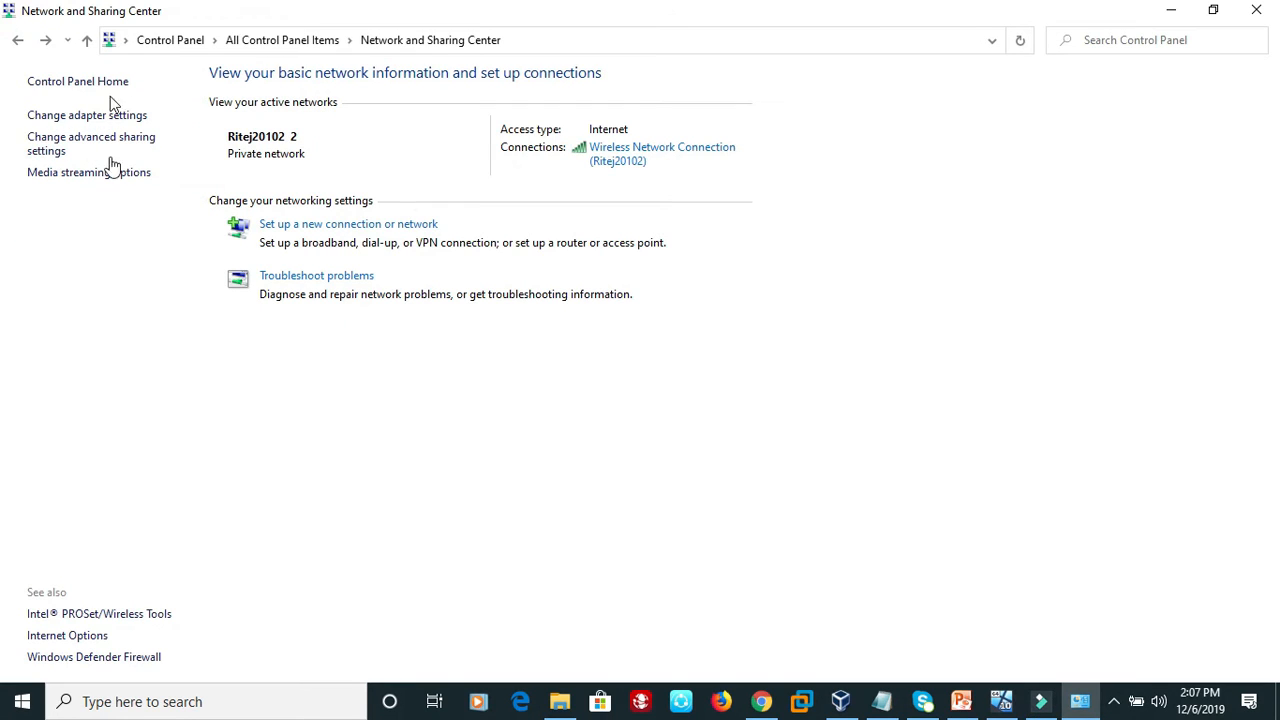
left_click(151, 43)
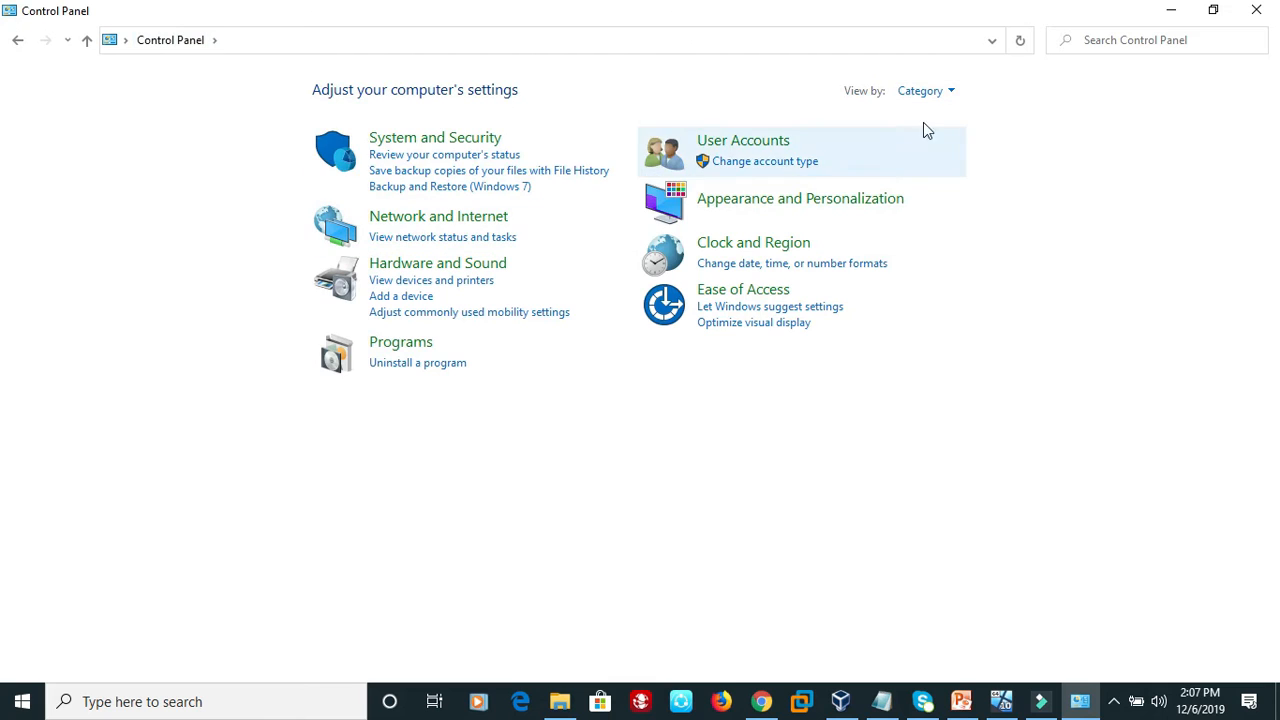
left_click(943, 93)
left_click(950, 163)
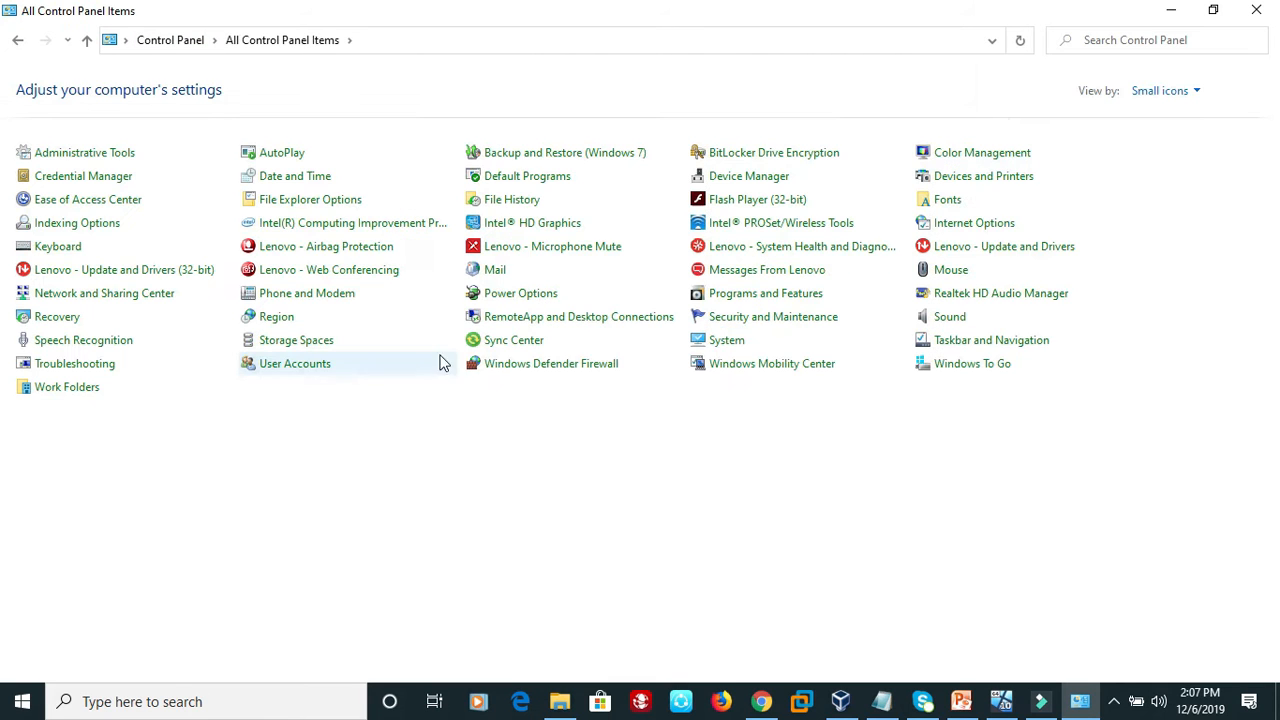
left_click(546, 366)
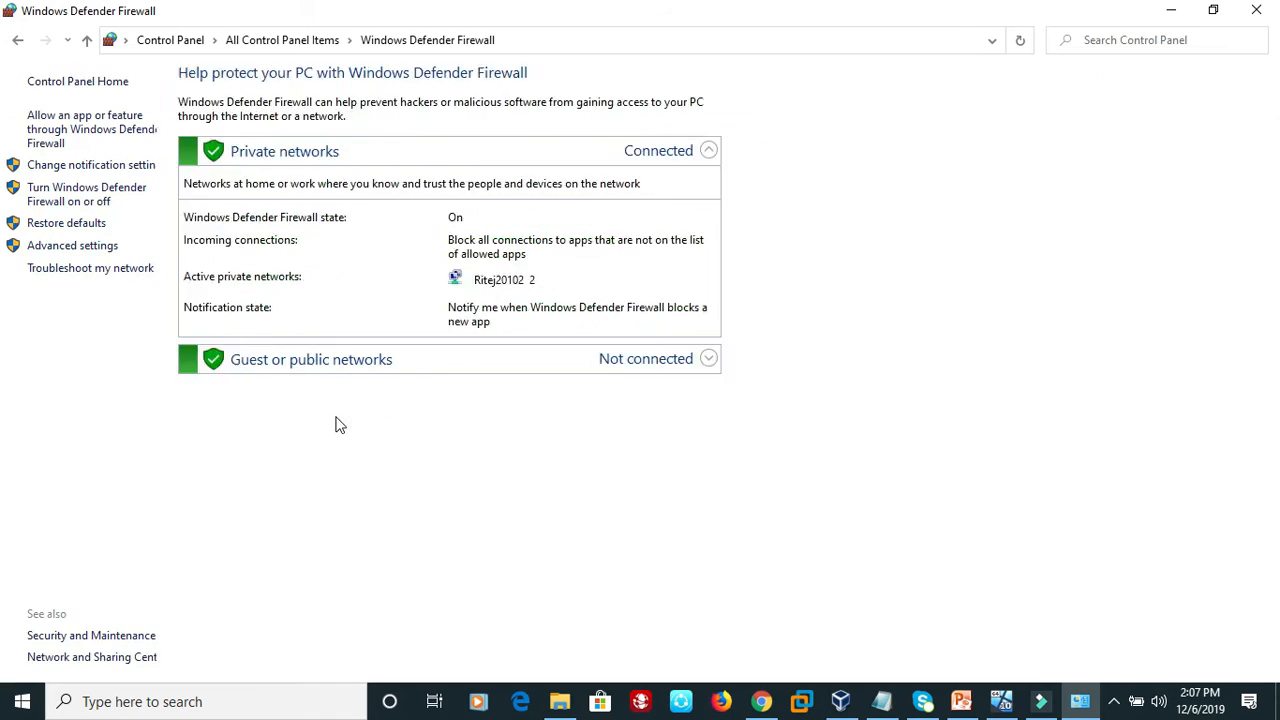
left_click(127, 195)
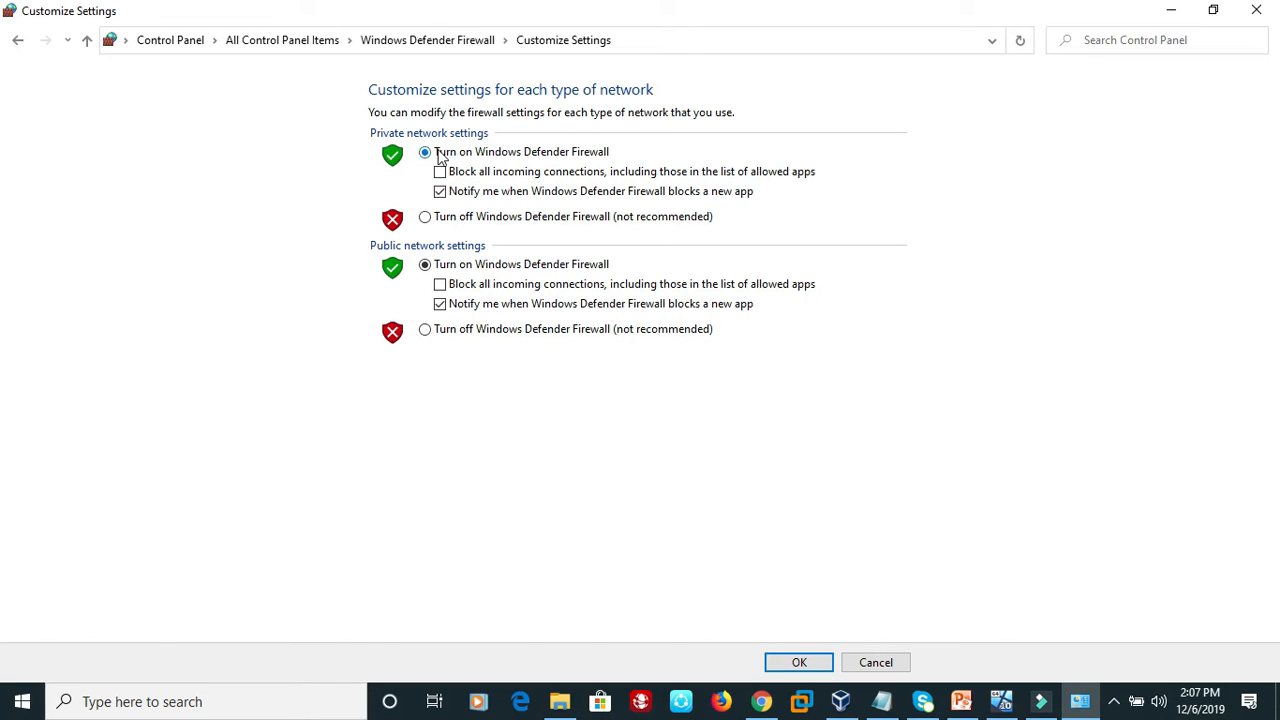
left_click(426, 220)
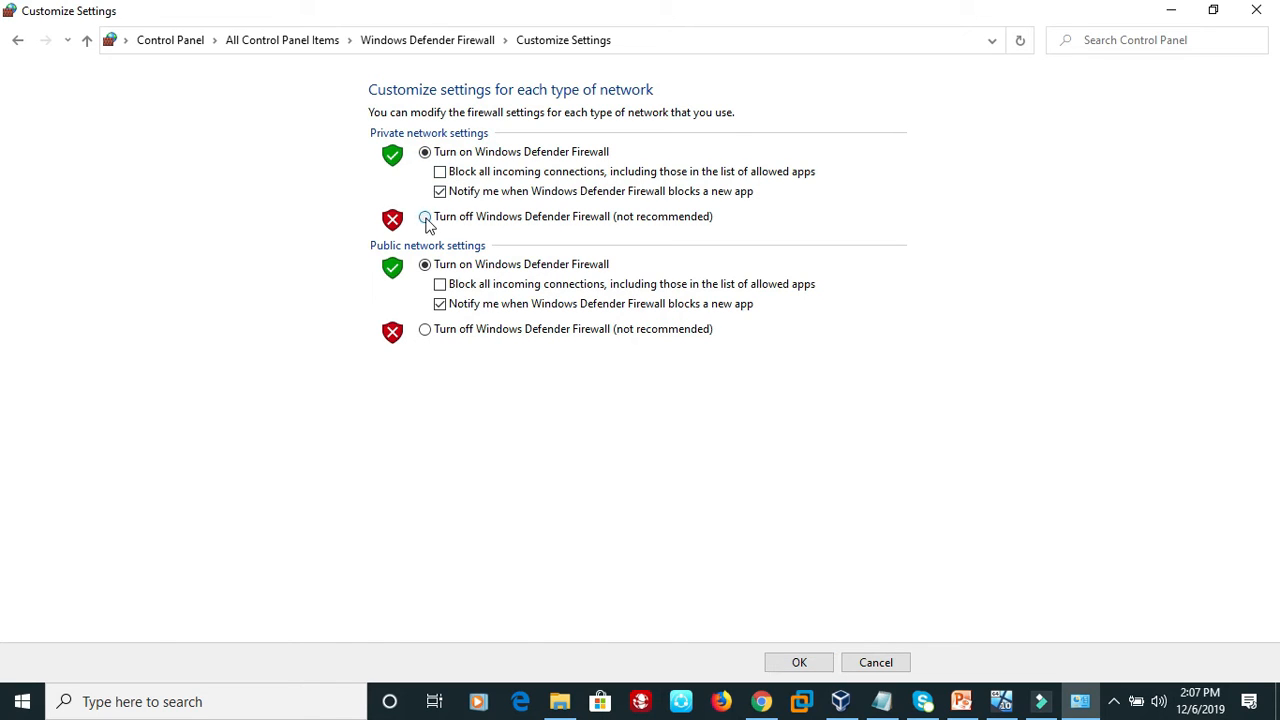
left_click(808, 663)
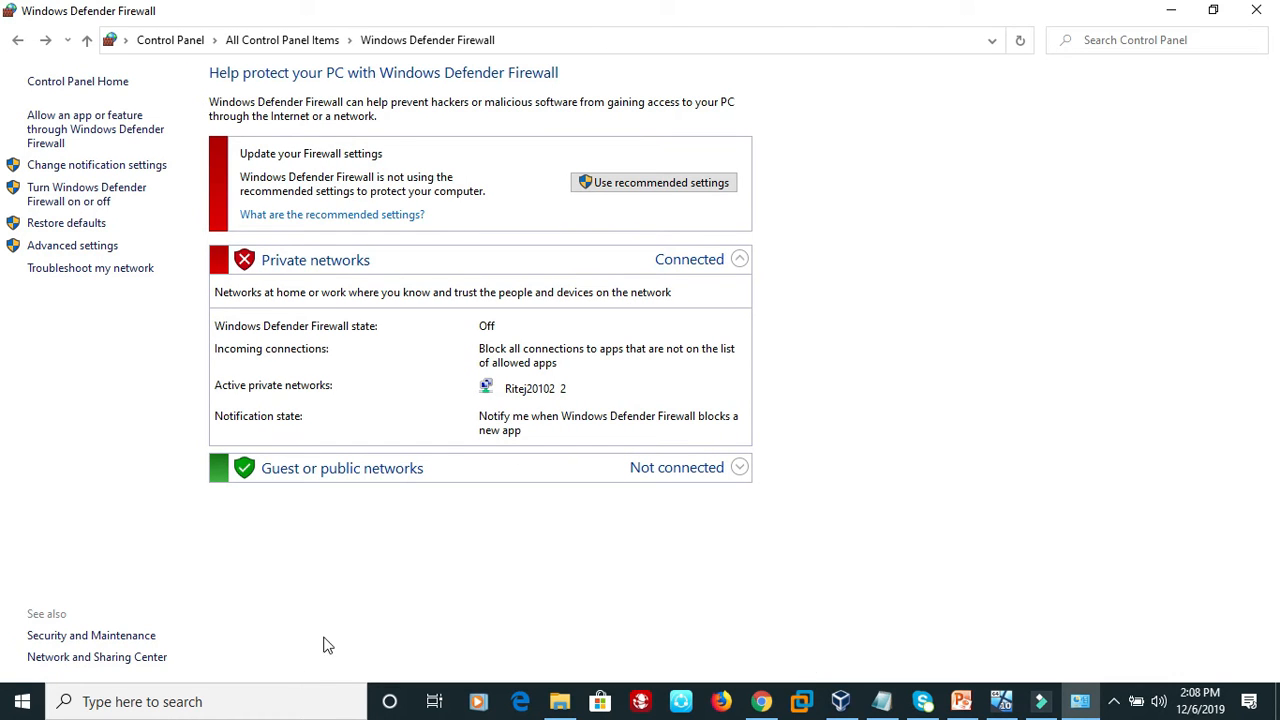
Open Command Prompt on the host computer and run ipconfig to check its IP address.
left_click(264, 698)
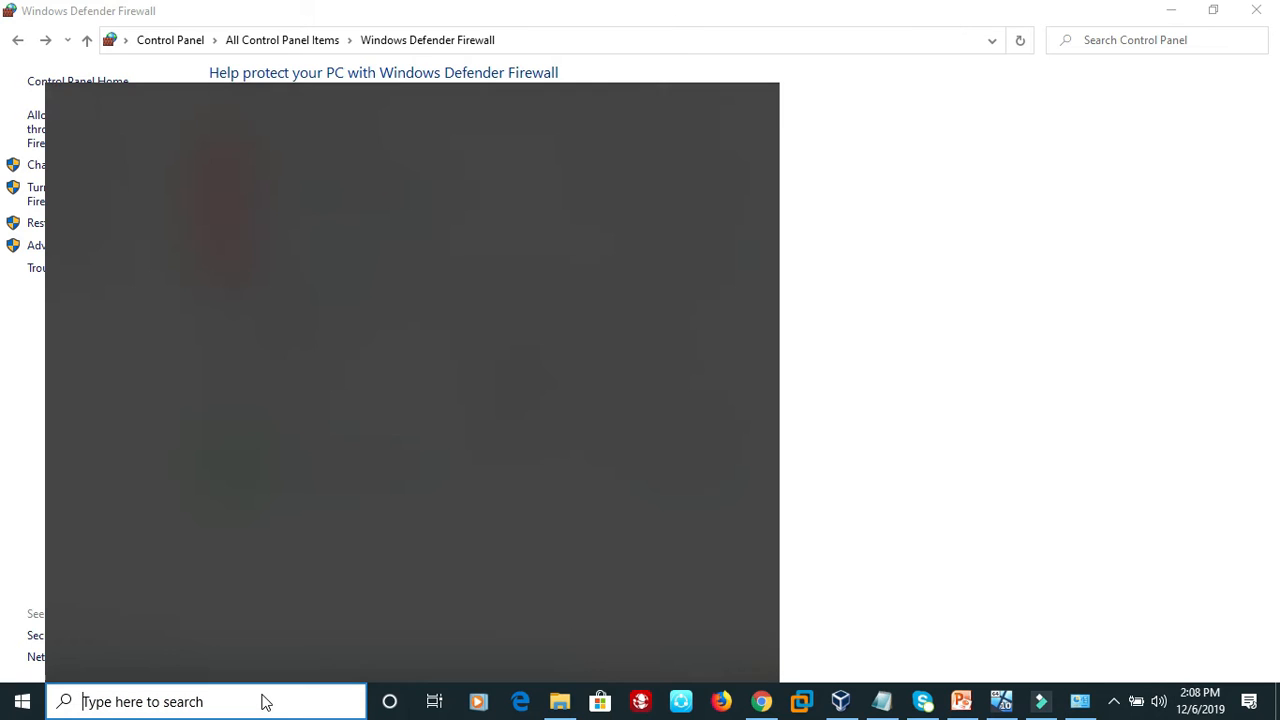
type("cmd")
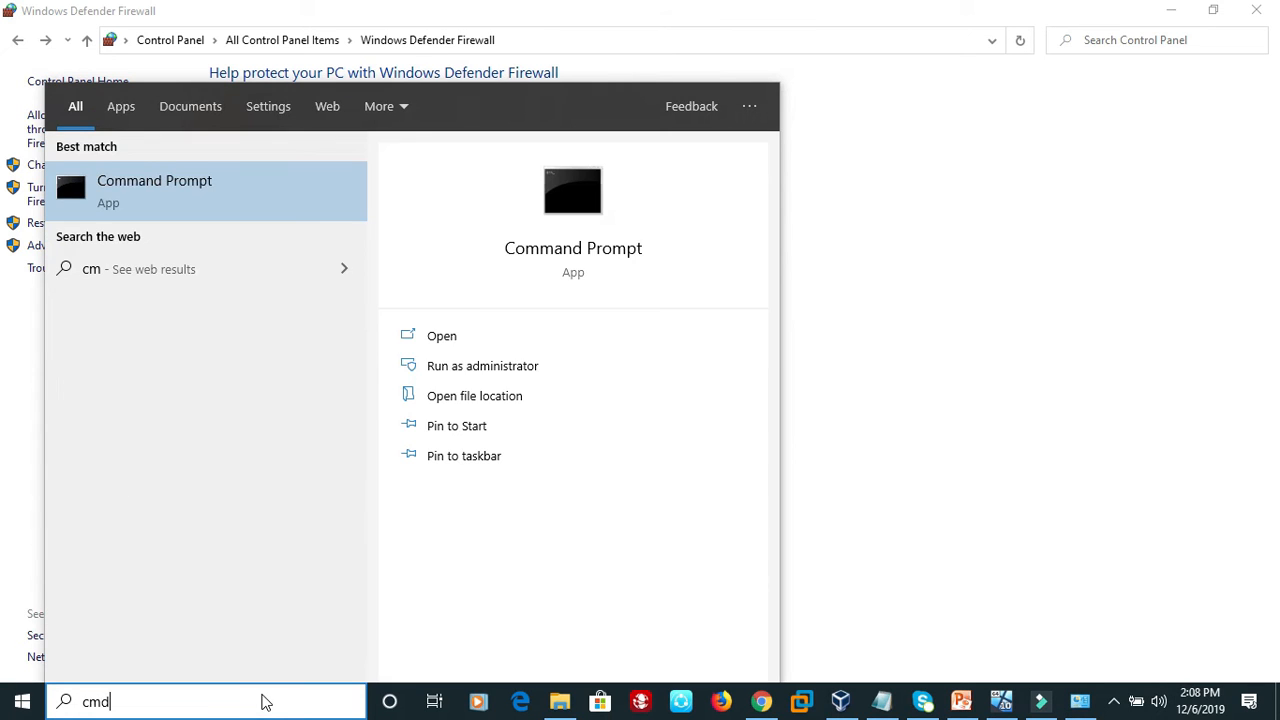
key("Return")
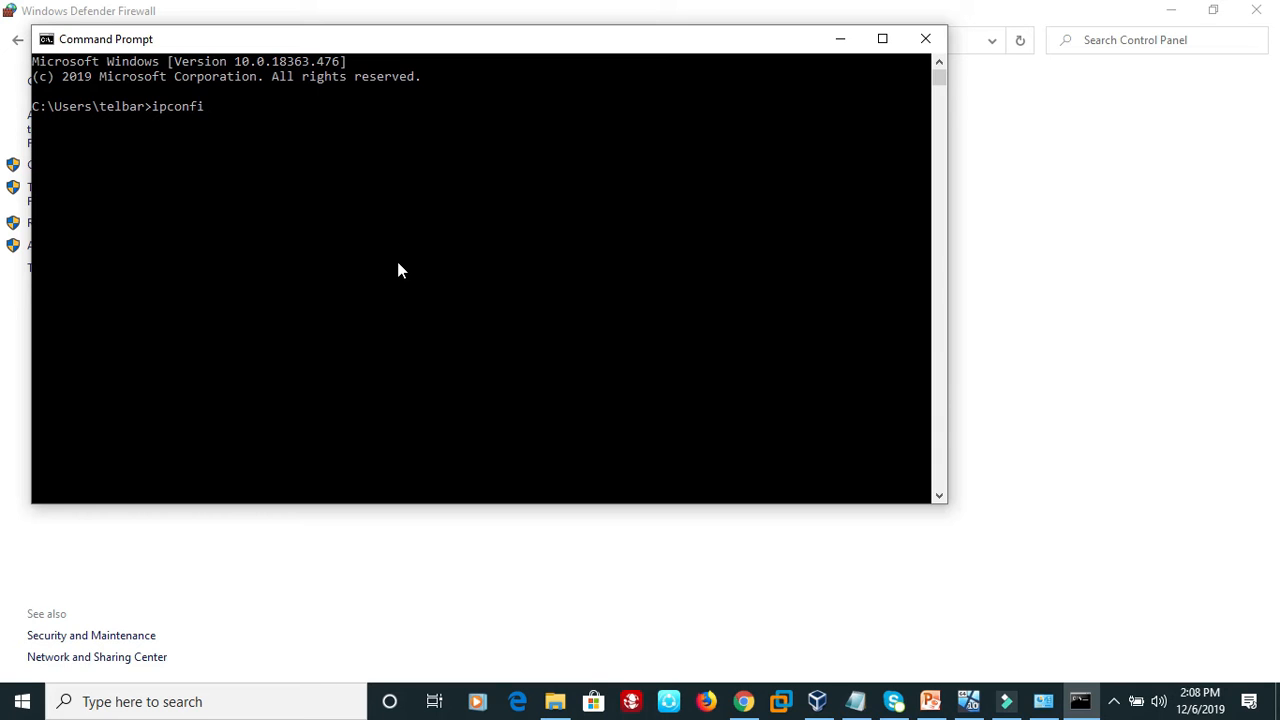
key("Return")
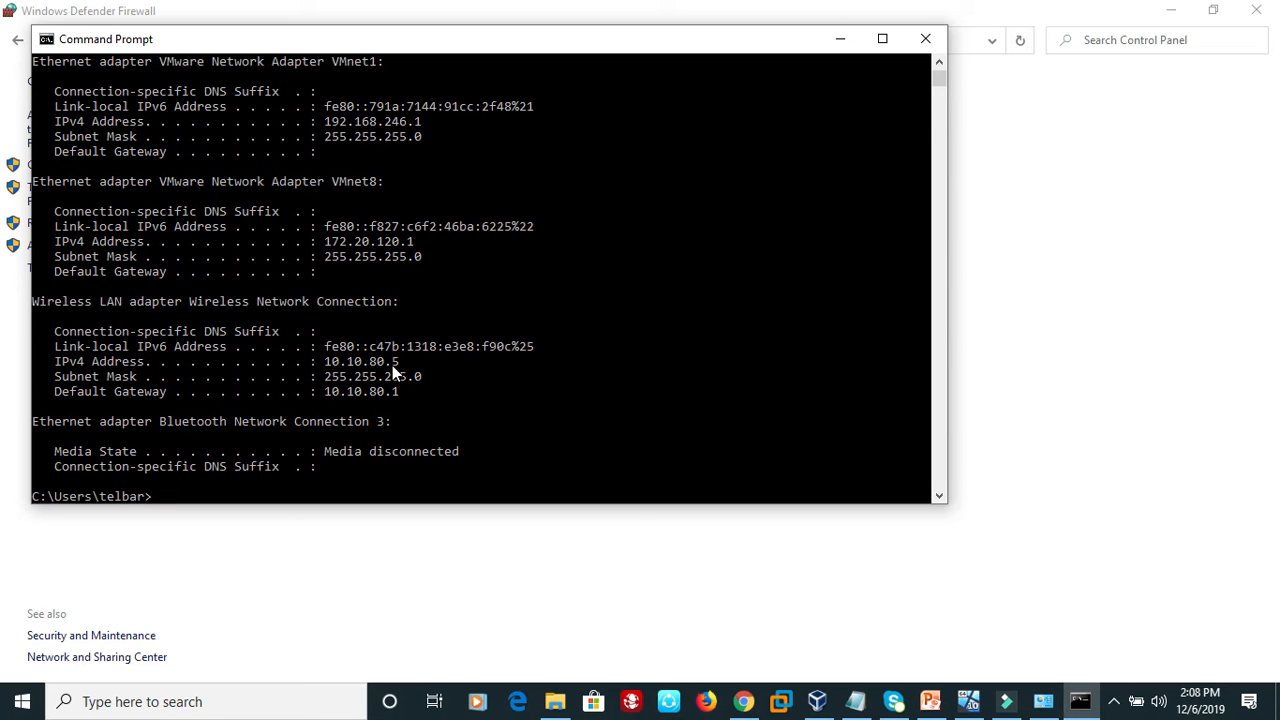
Switch to the 2-Windows 10 virtual machine, open its Command Prompt and run ipconfig to check its IP address.
left_click(968, 695)
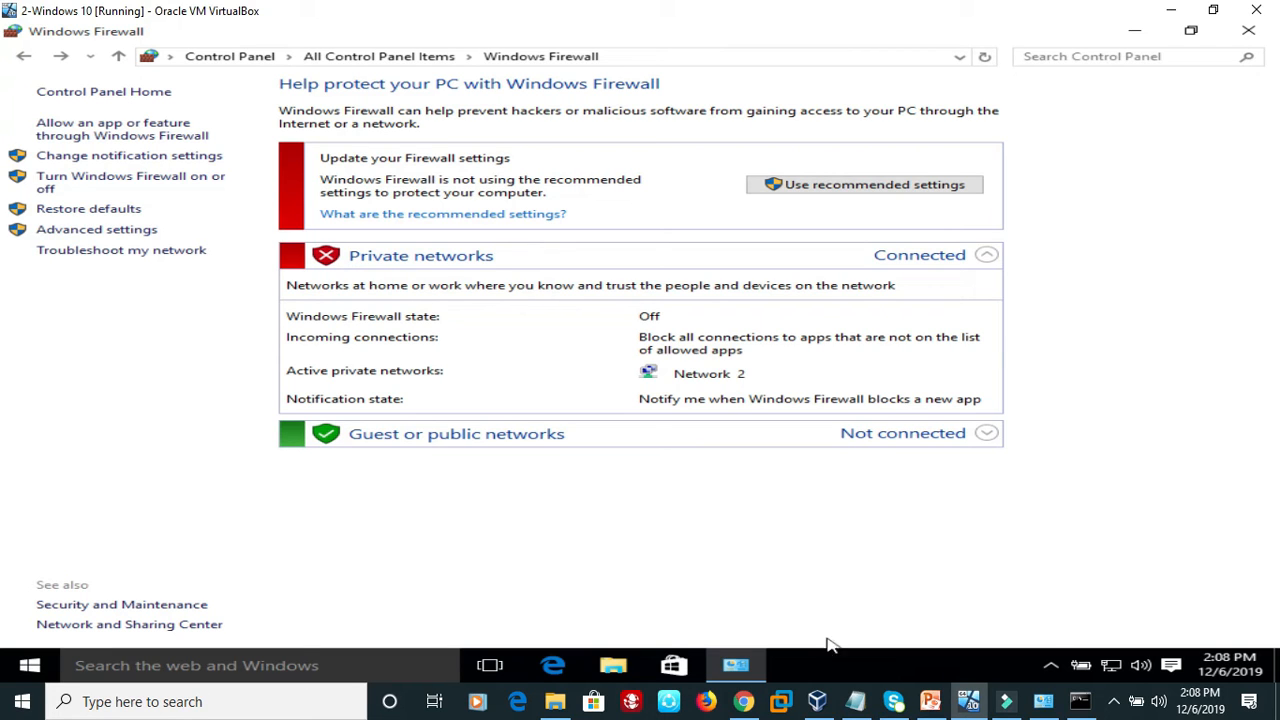
left_click(314, 668)
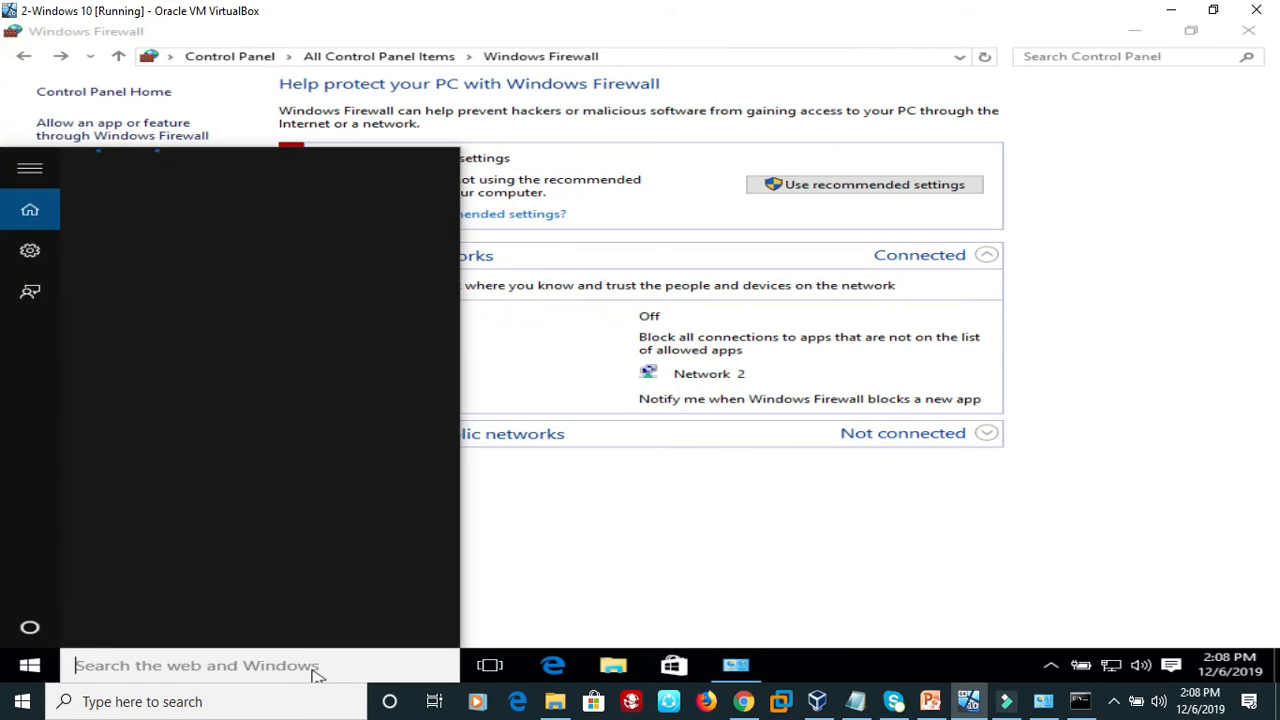
type("cmd")
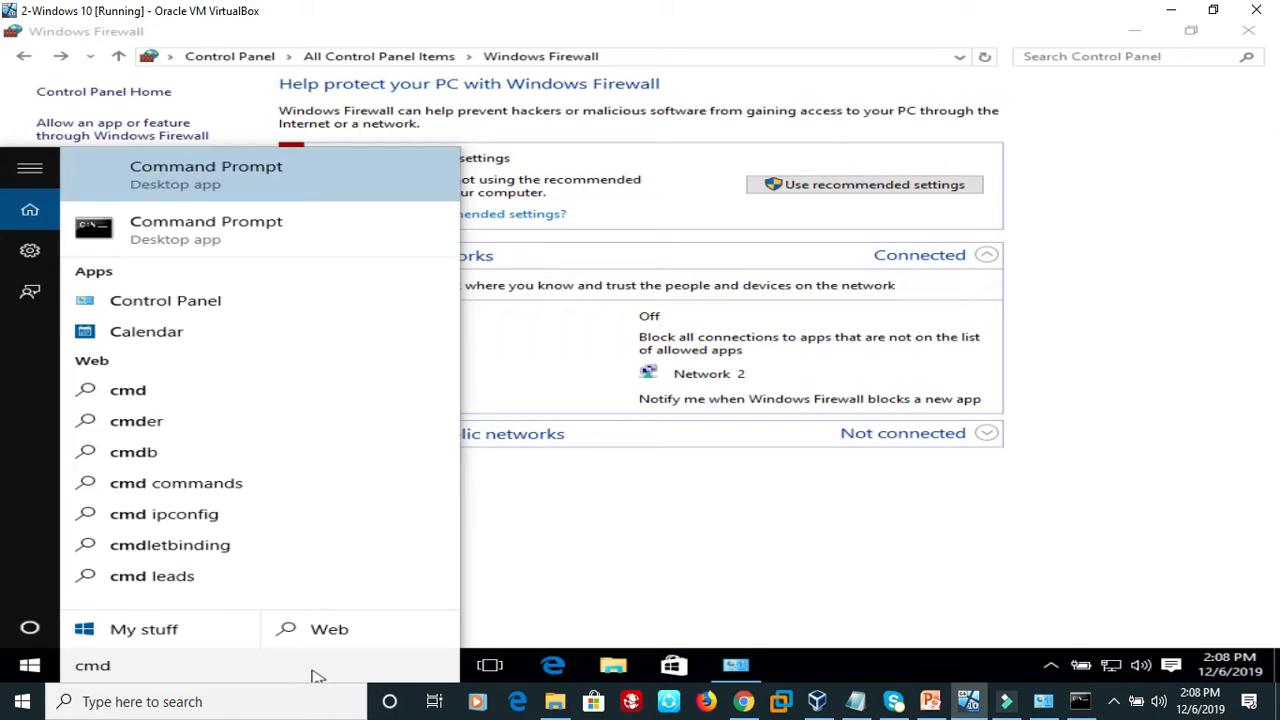
key("Return")
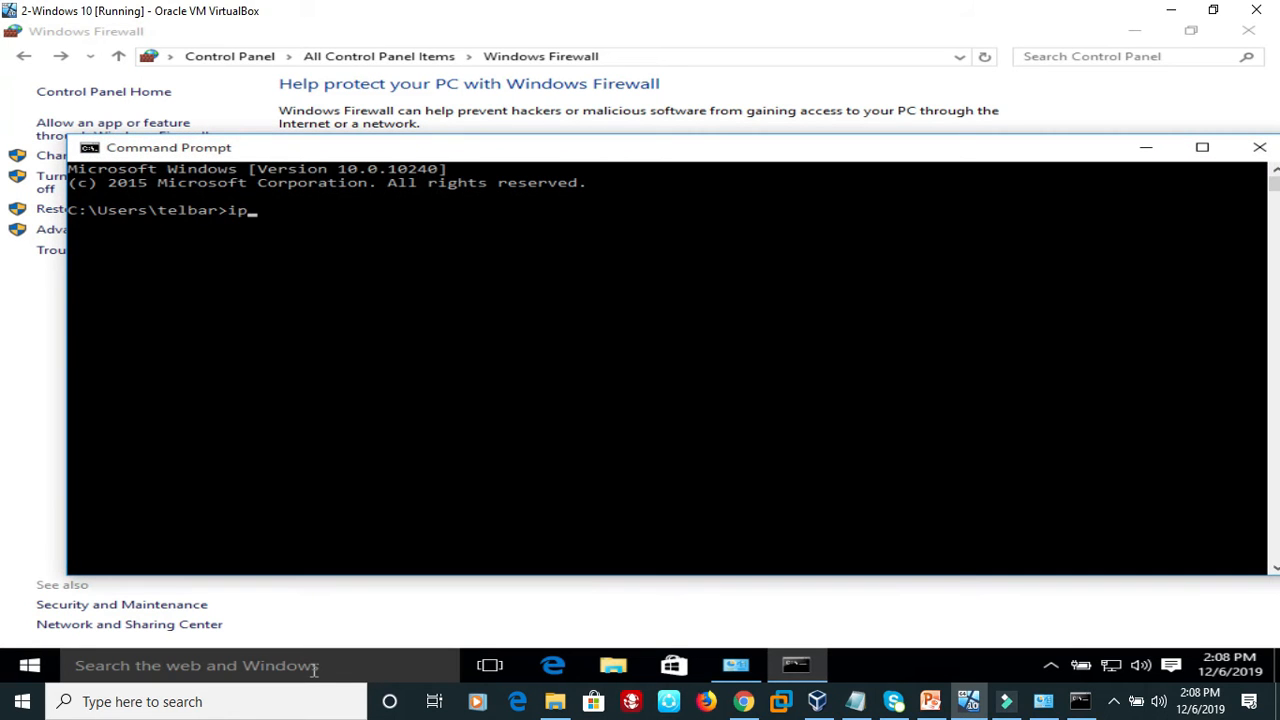
type("ipconfig")
key("Return")
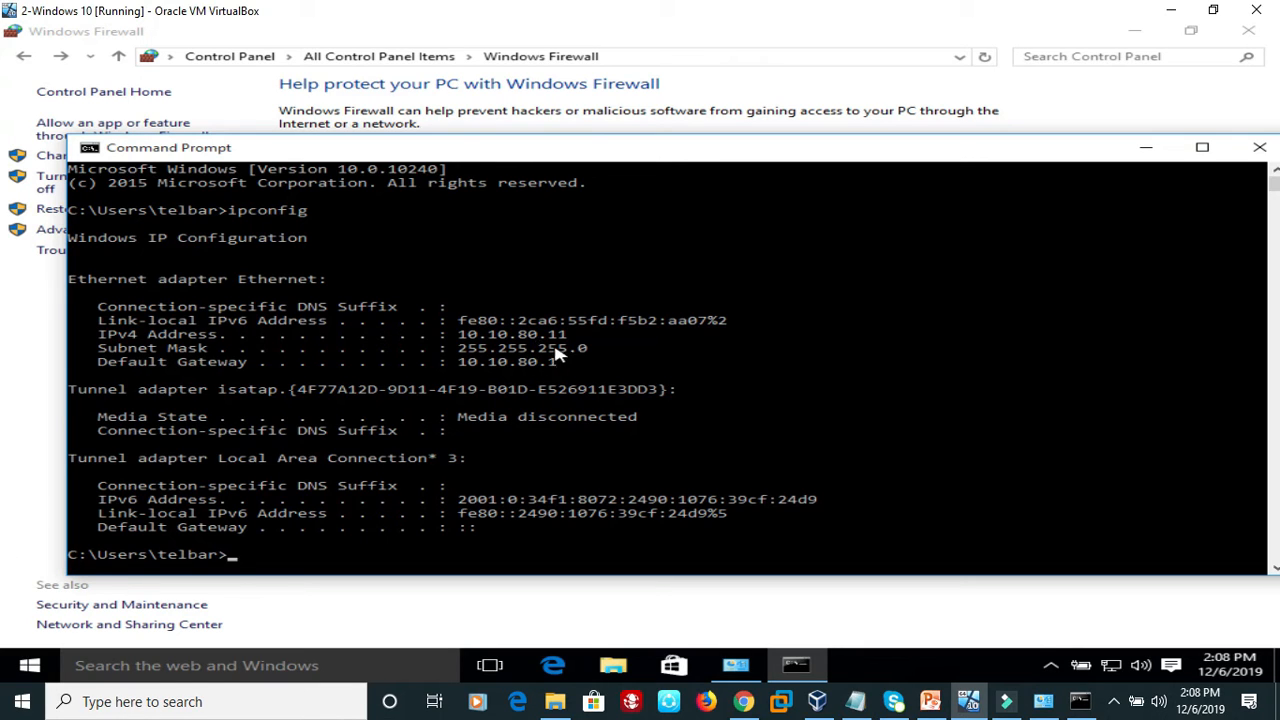
Test the connection from the virtual machine to the host by pinging 10.10.80.5.
left_click(480, 430)
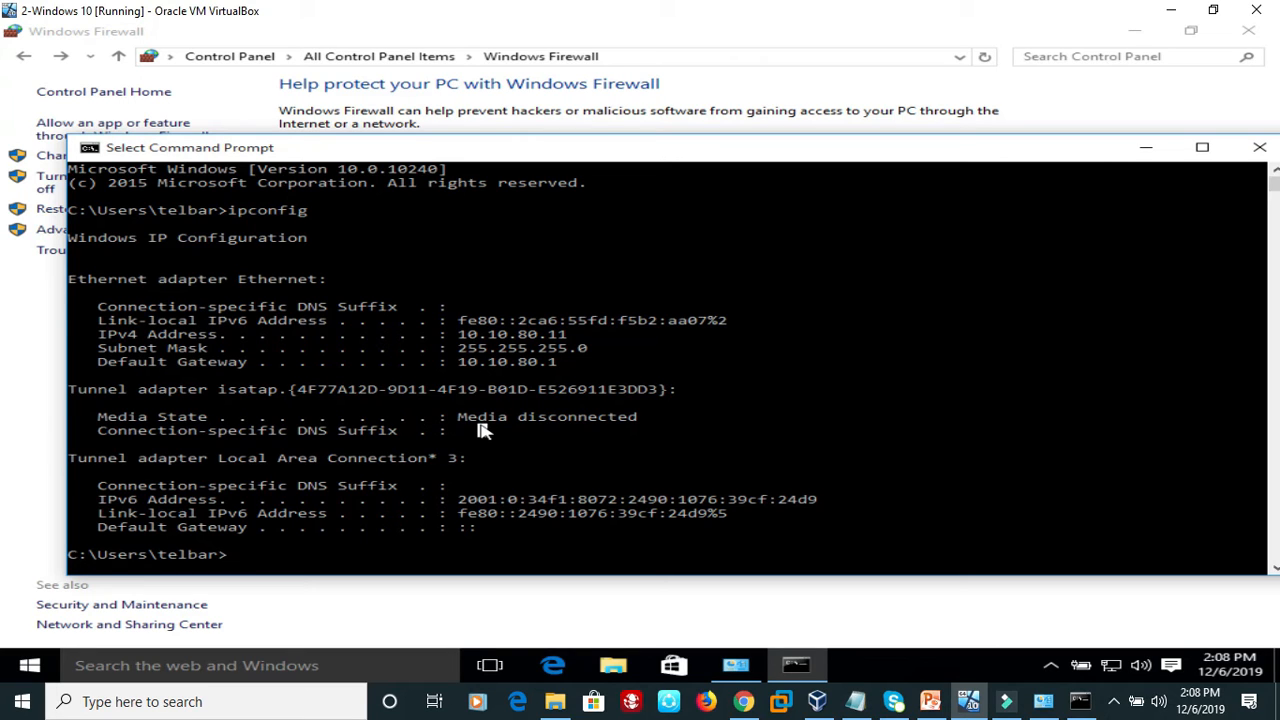
type("pi")
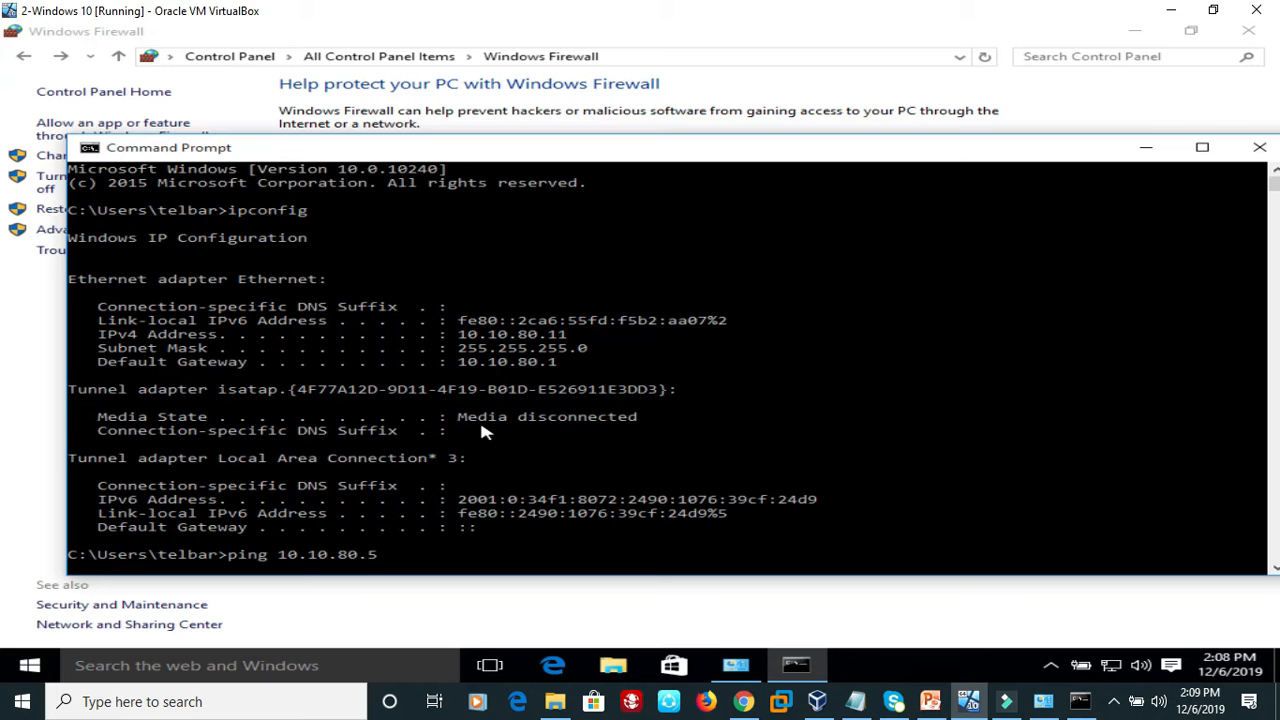
type("ng 10.10.80.5")
key("Return")
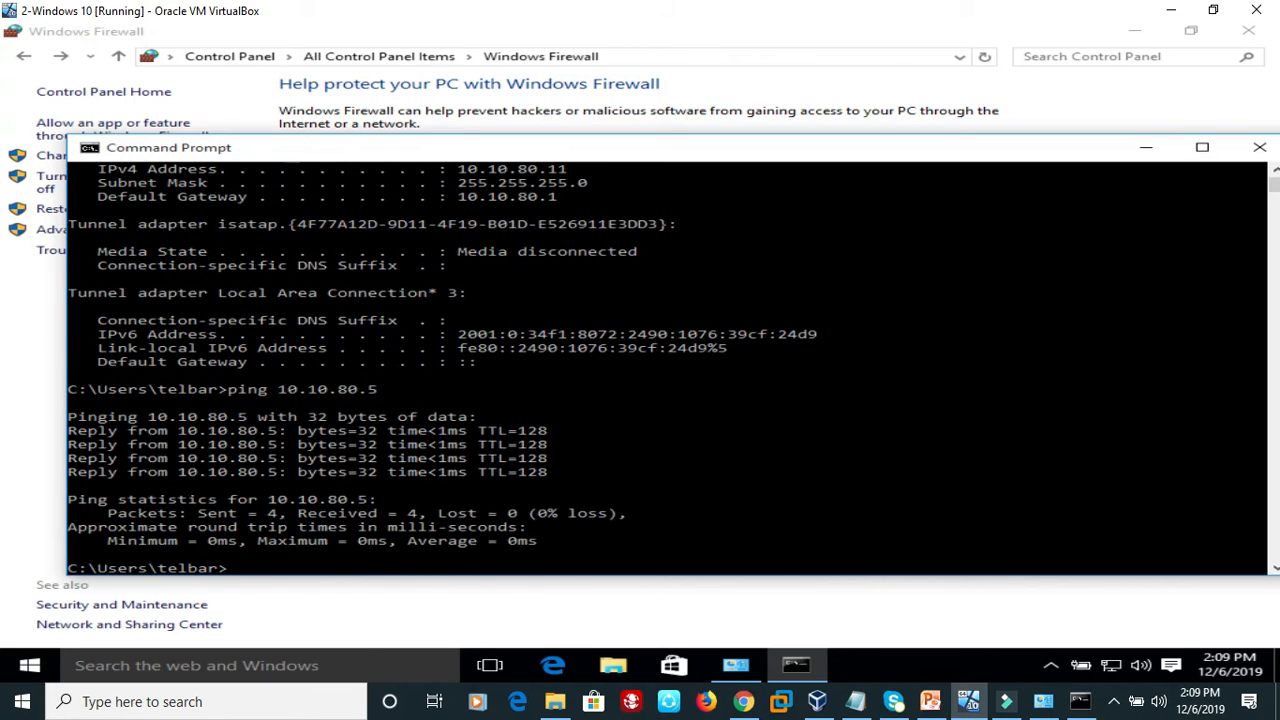
Switch to the host's Command Prompt and ping the virtual machine at 10.10.80.11.
left_click(1080, 703)
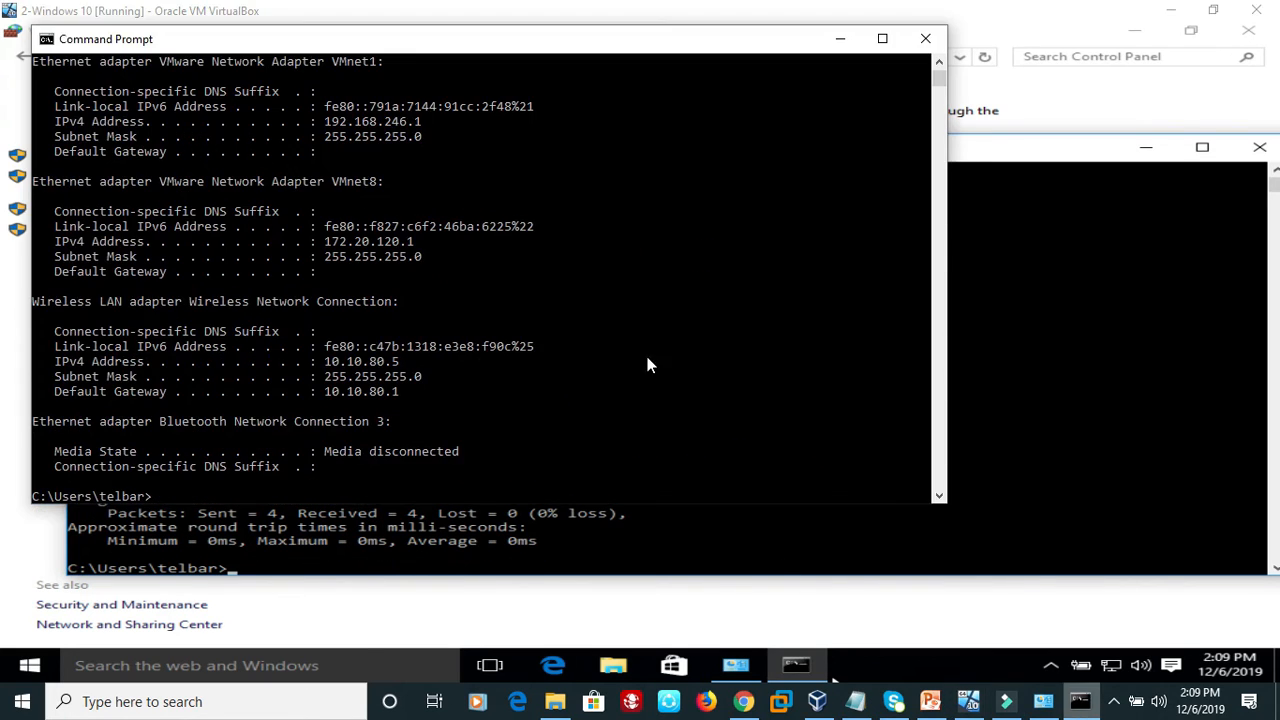
left_click(546, 331)
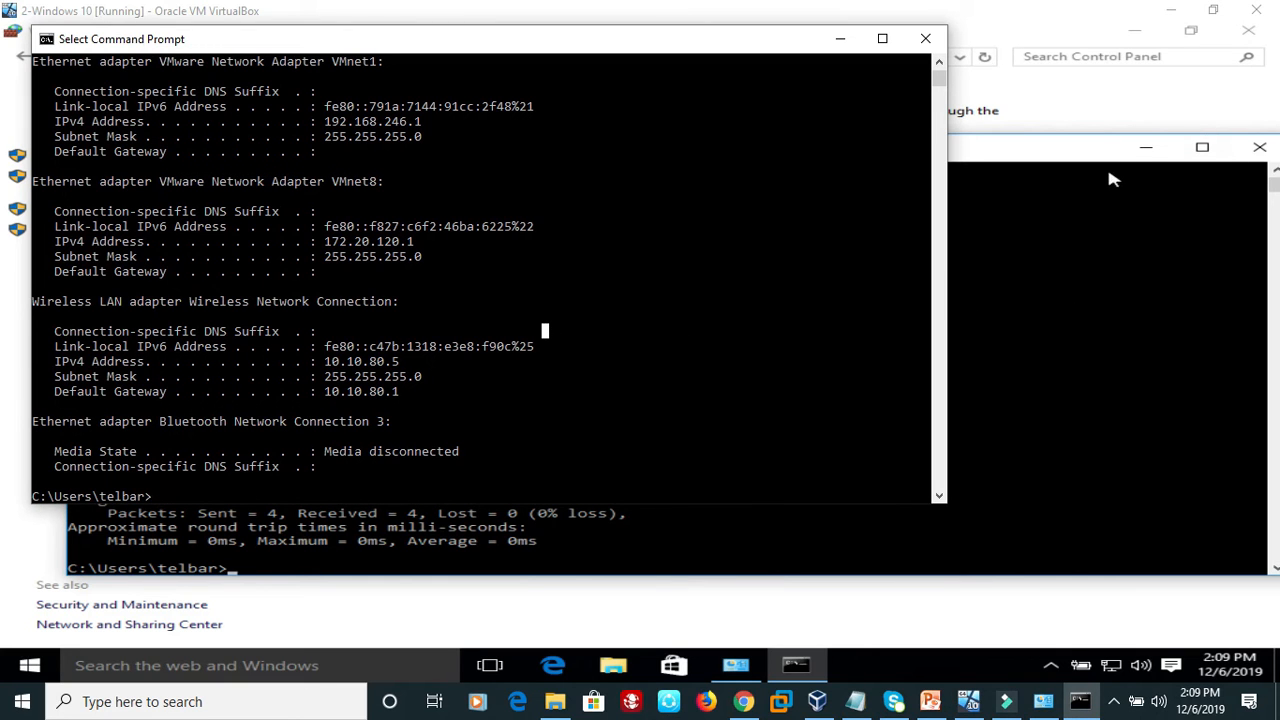
left_click(1158, 33)
left_click(582, 270)
left_click(373, 361)
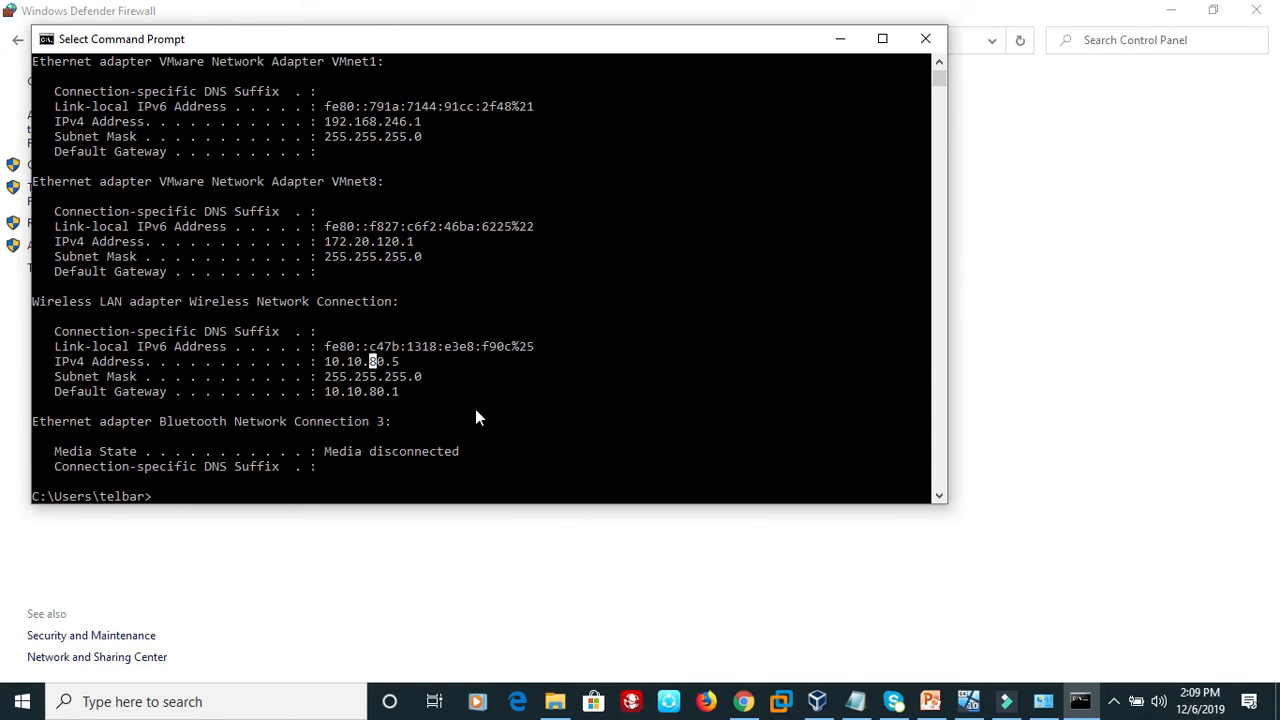
type("ping 10.10.80.11")
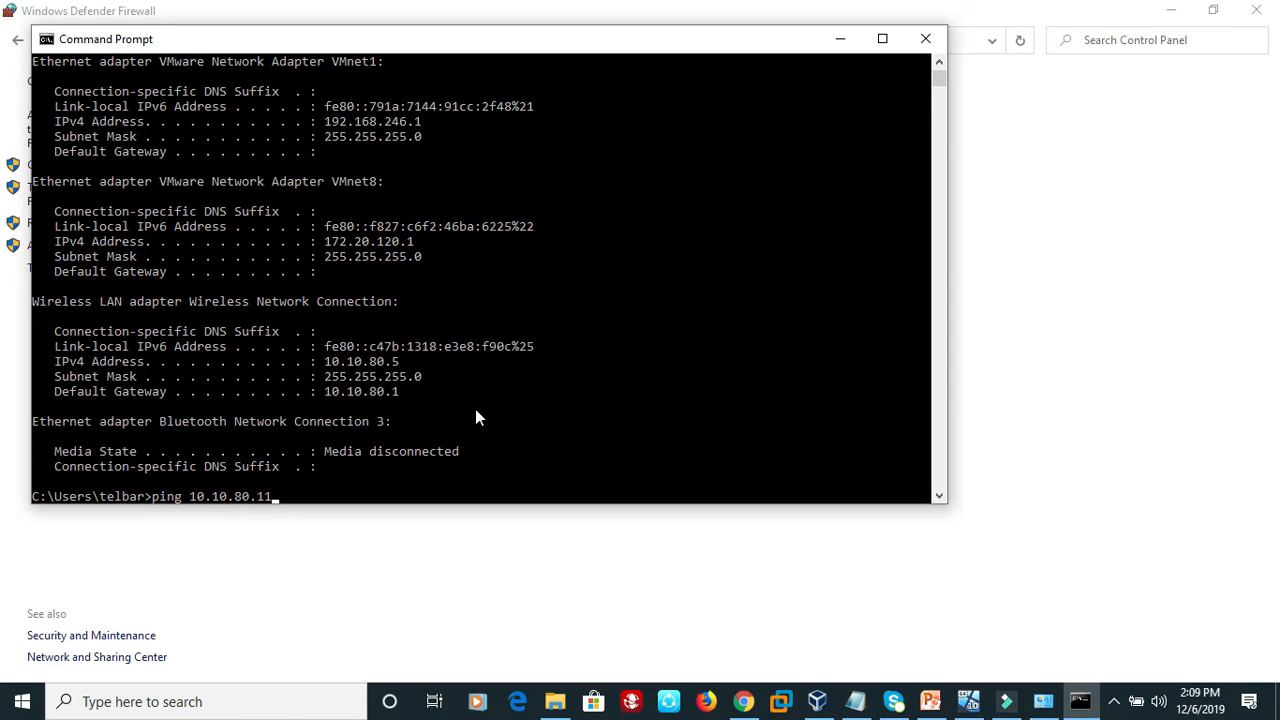
key("Return")
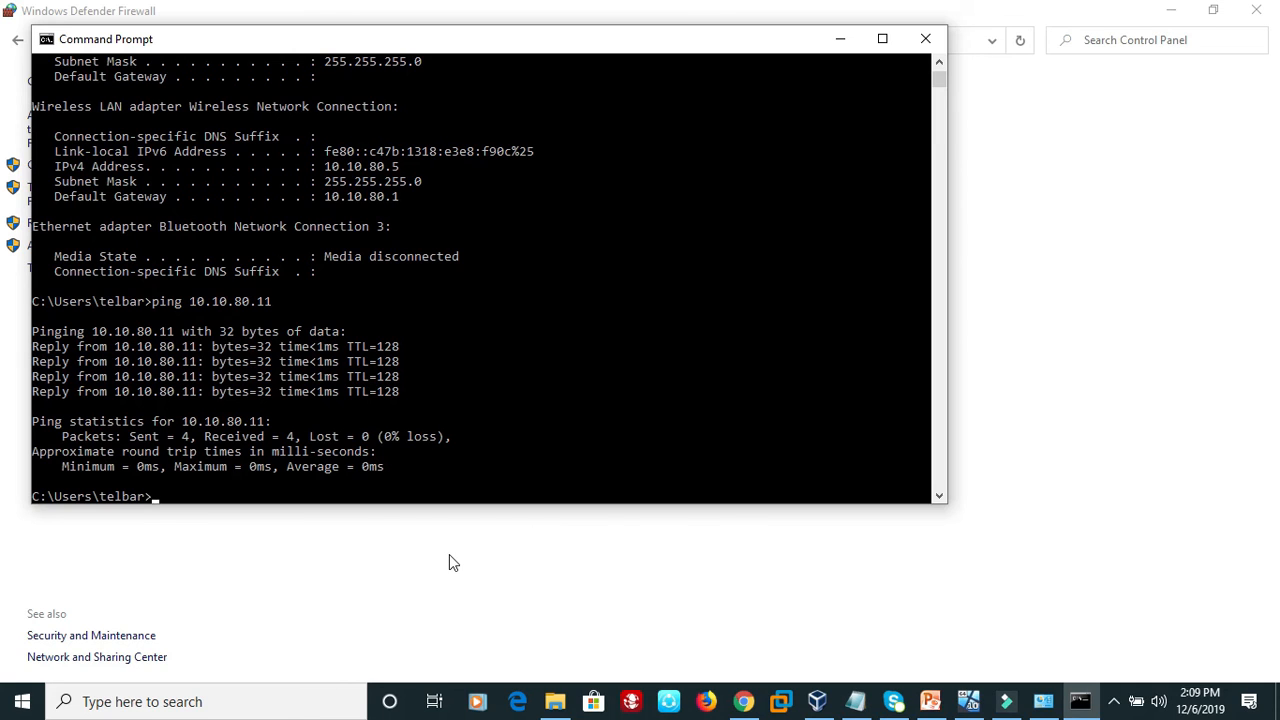
Return to the host's Control Panel, view it as small icons and open Devices and Printers.
key("alt+Tab")
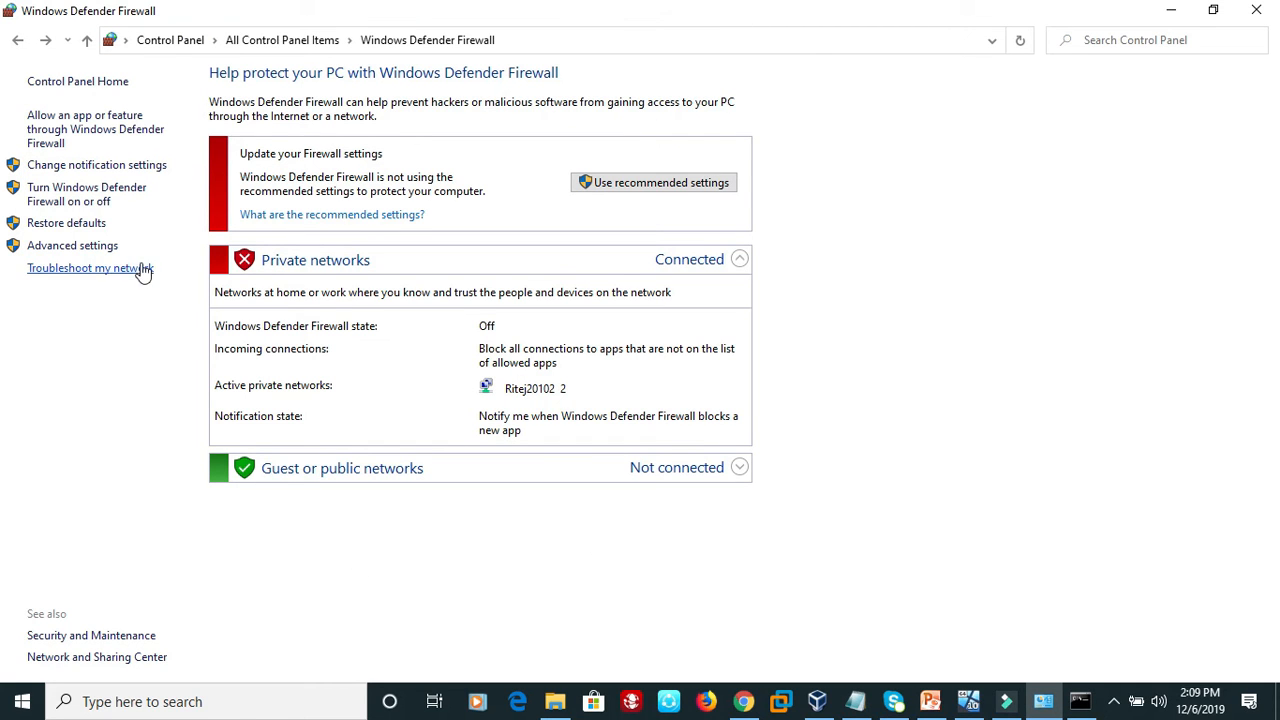
left_click(164, 42)
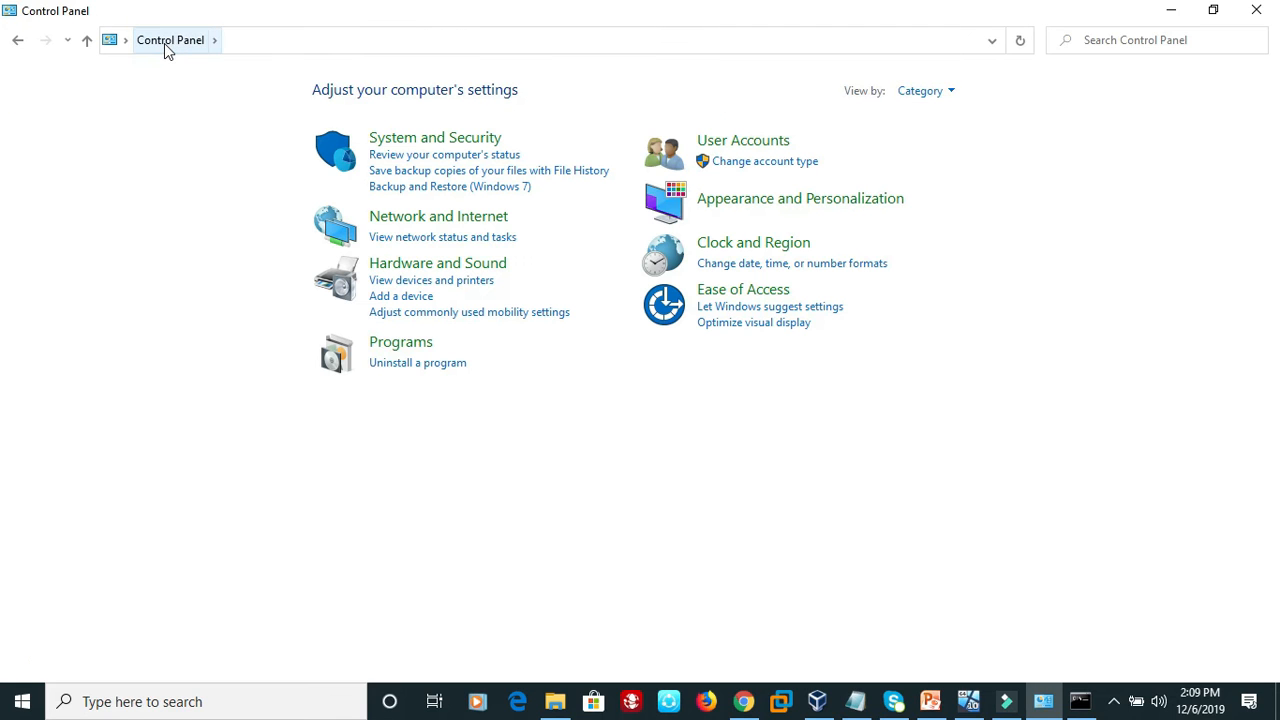
left_click(950, 91)
left_click(943, 169)
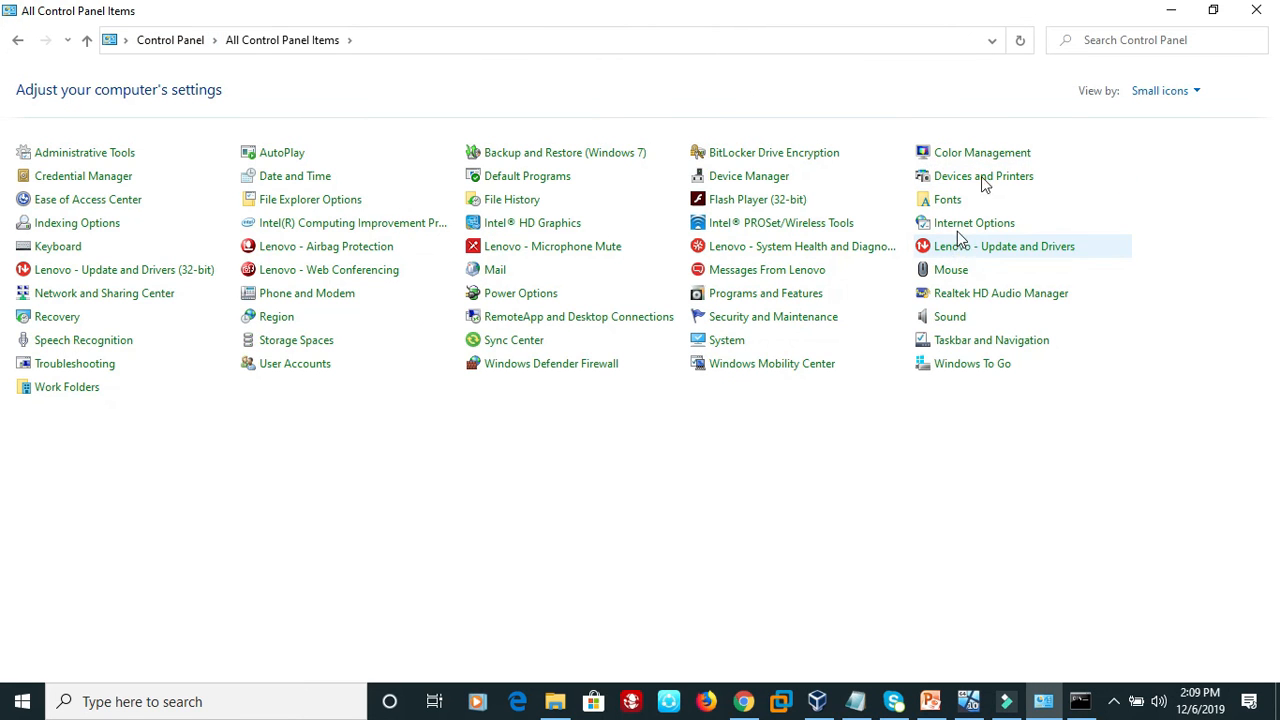
left_click(990, 187)
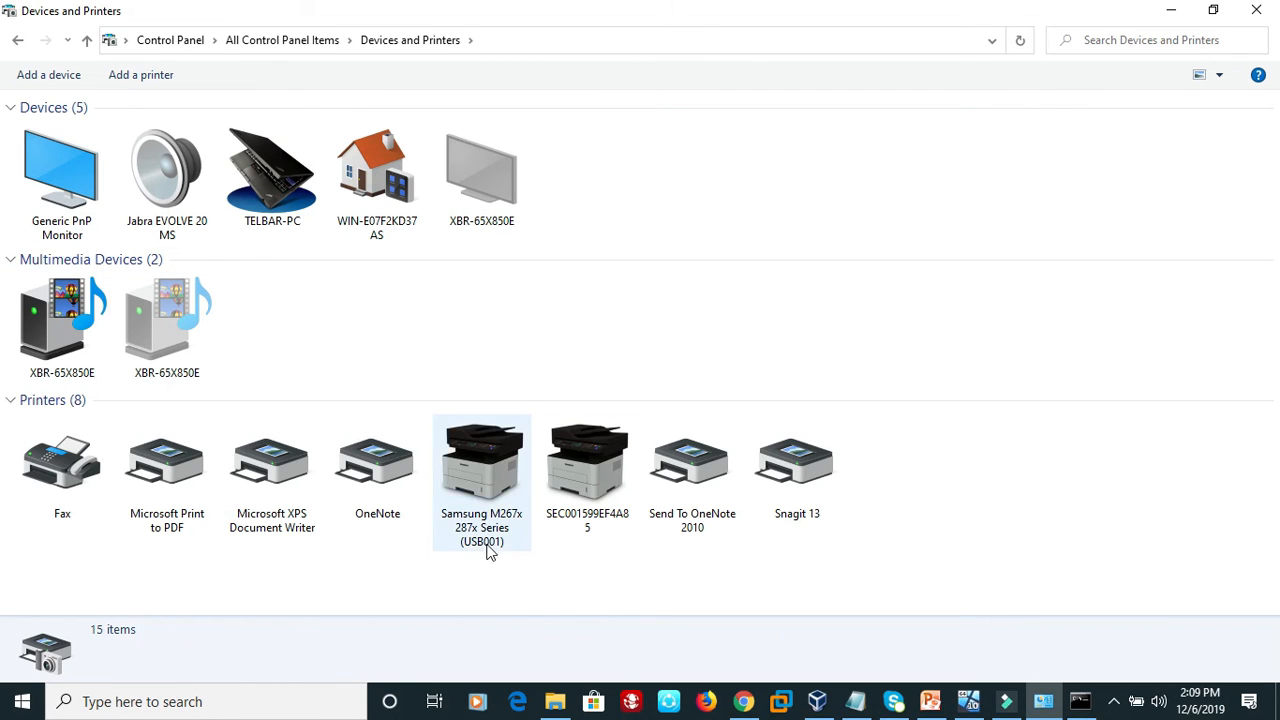
Share the Samsung M267x 287x Series (USB001) printer through its printer properties, keeping the suggested share name, and apply the change.
right_click(474, 482)
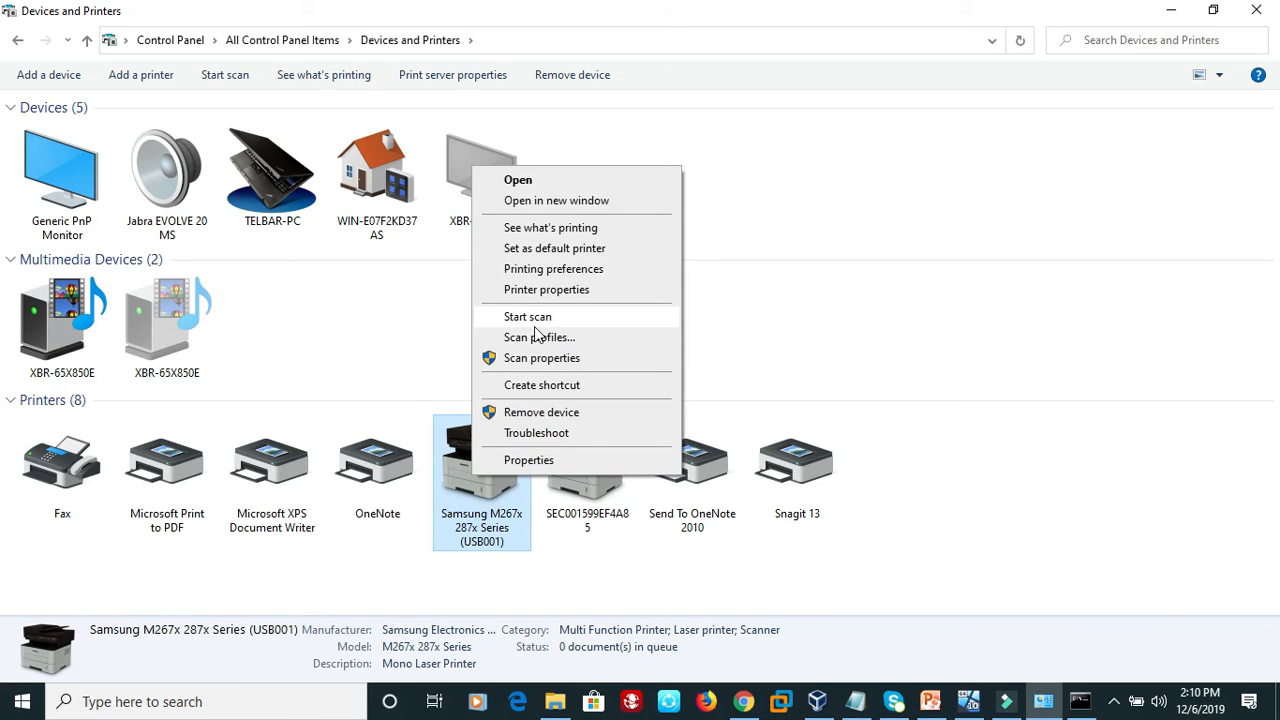
left_click(533, 291)
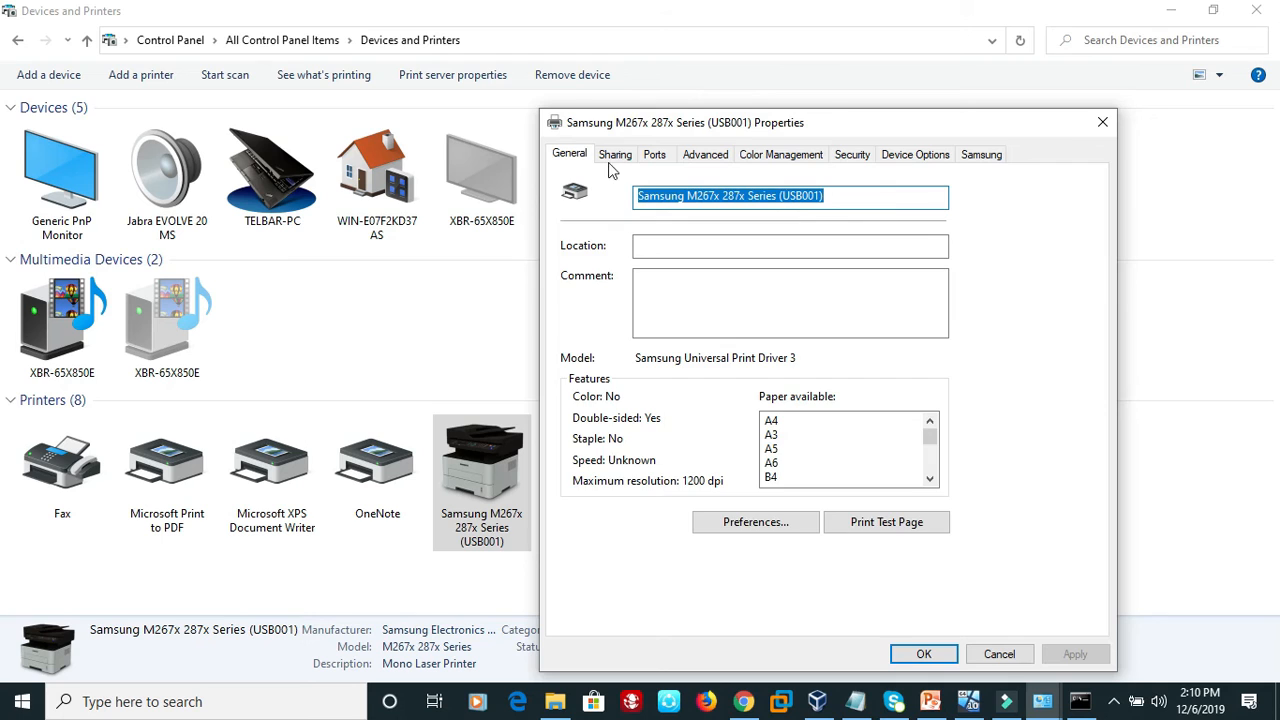
left_click(614, 160)
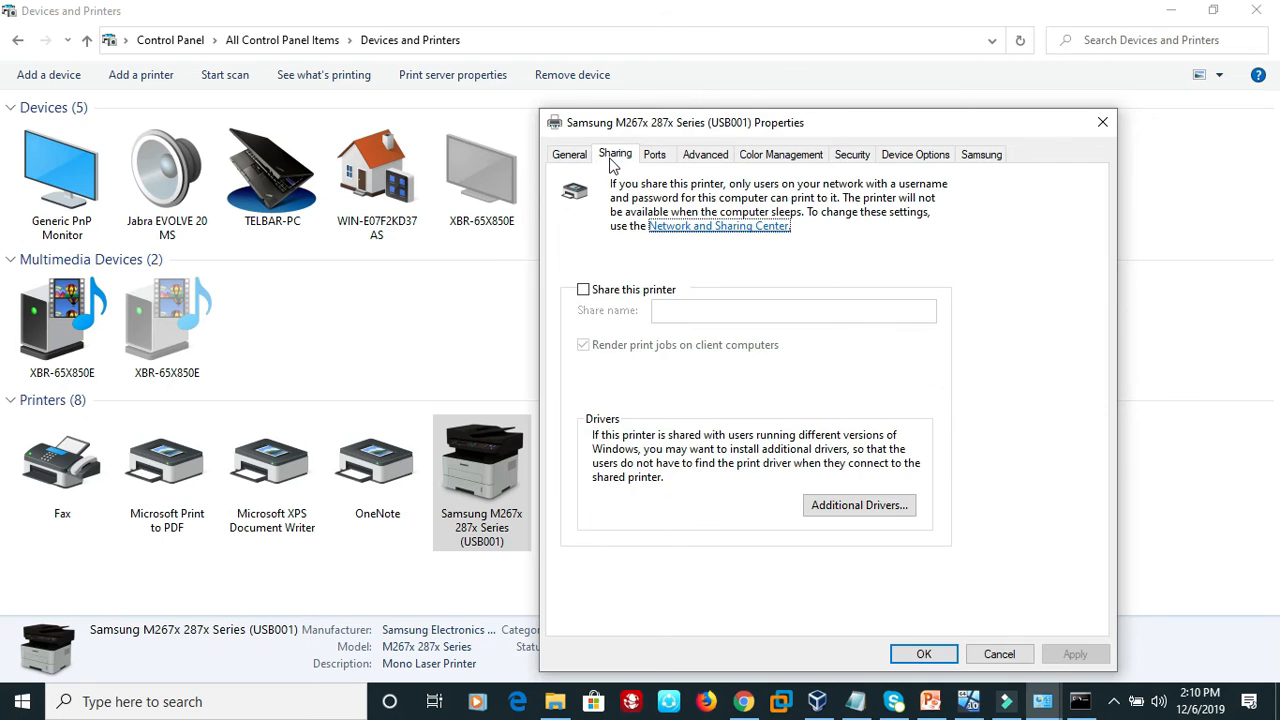
left_click(585, 292)
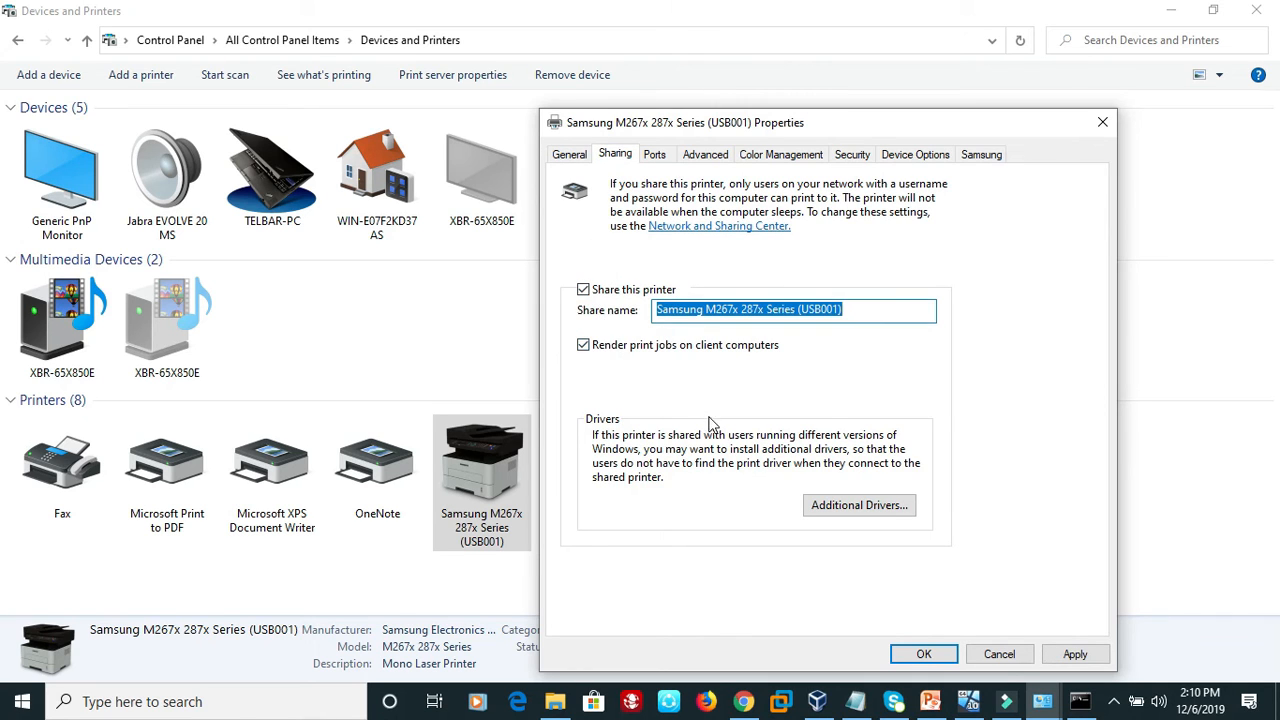
left_click(878, 311)
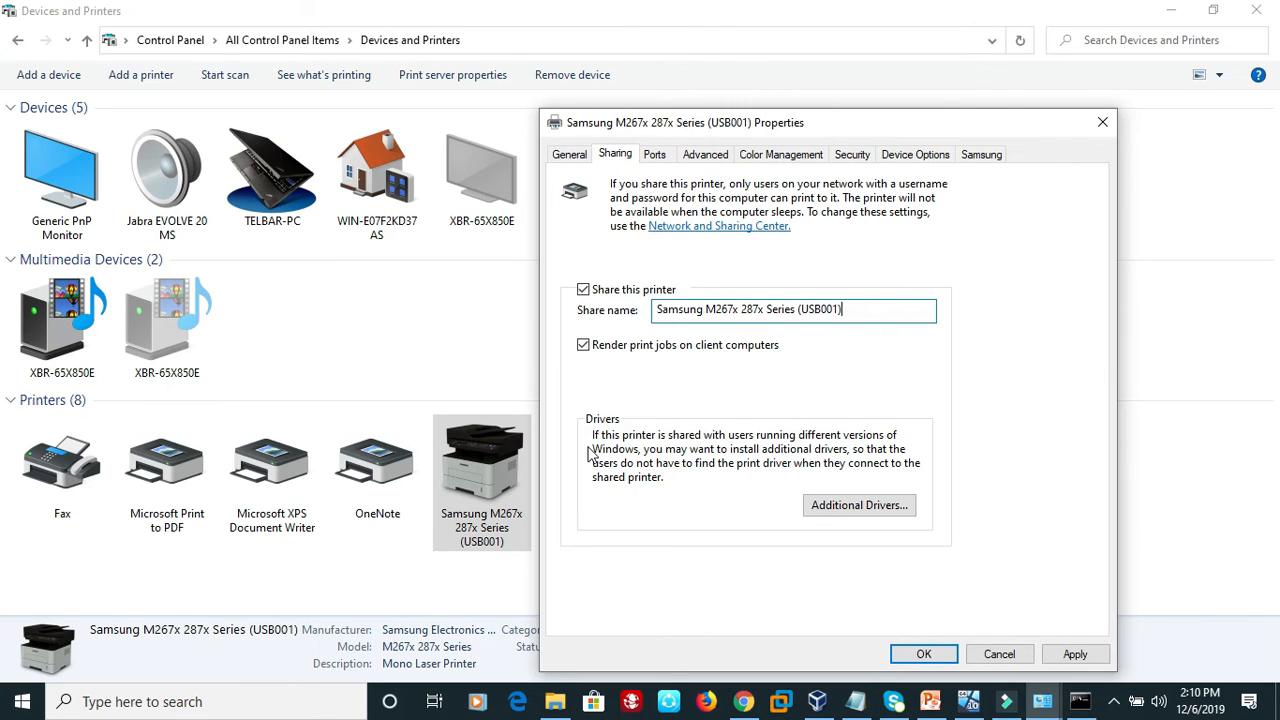
left_click(1066, 657)
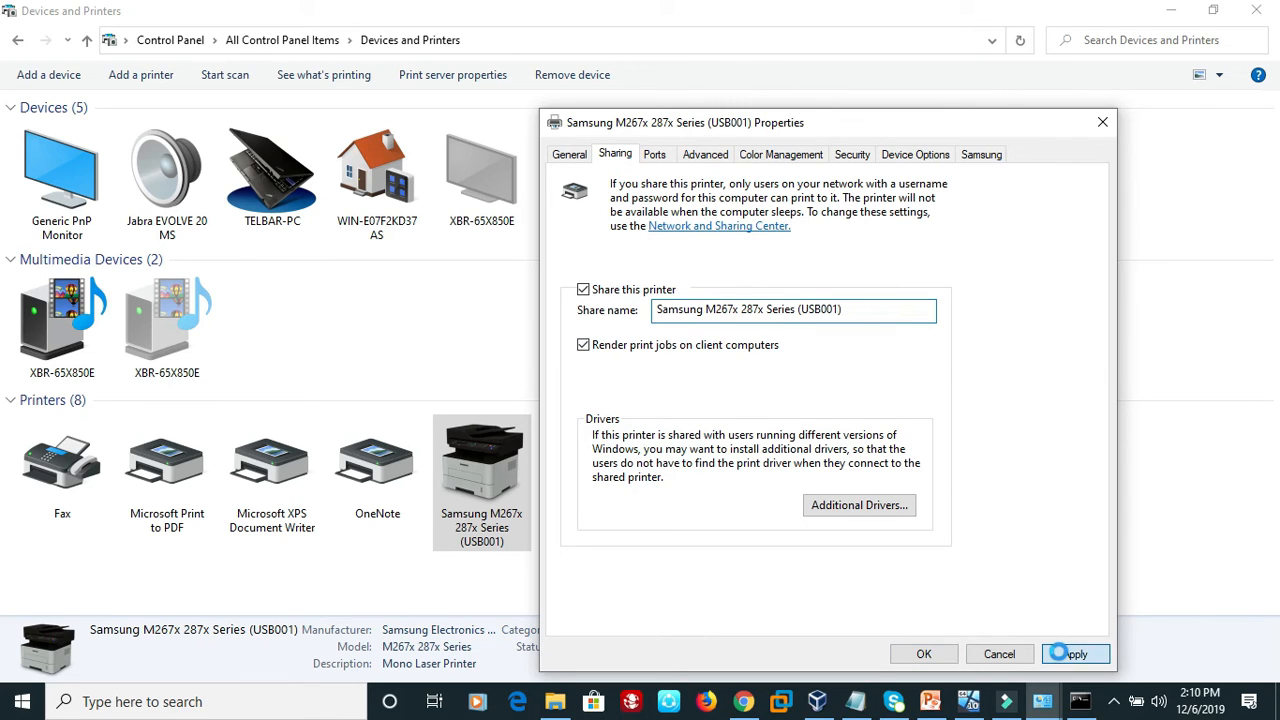
left_click(924, 654)
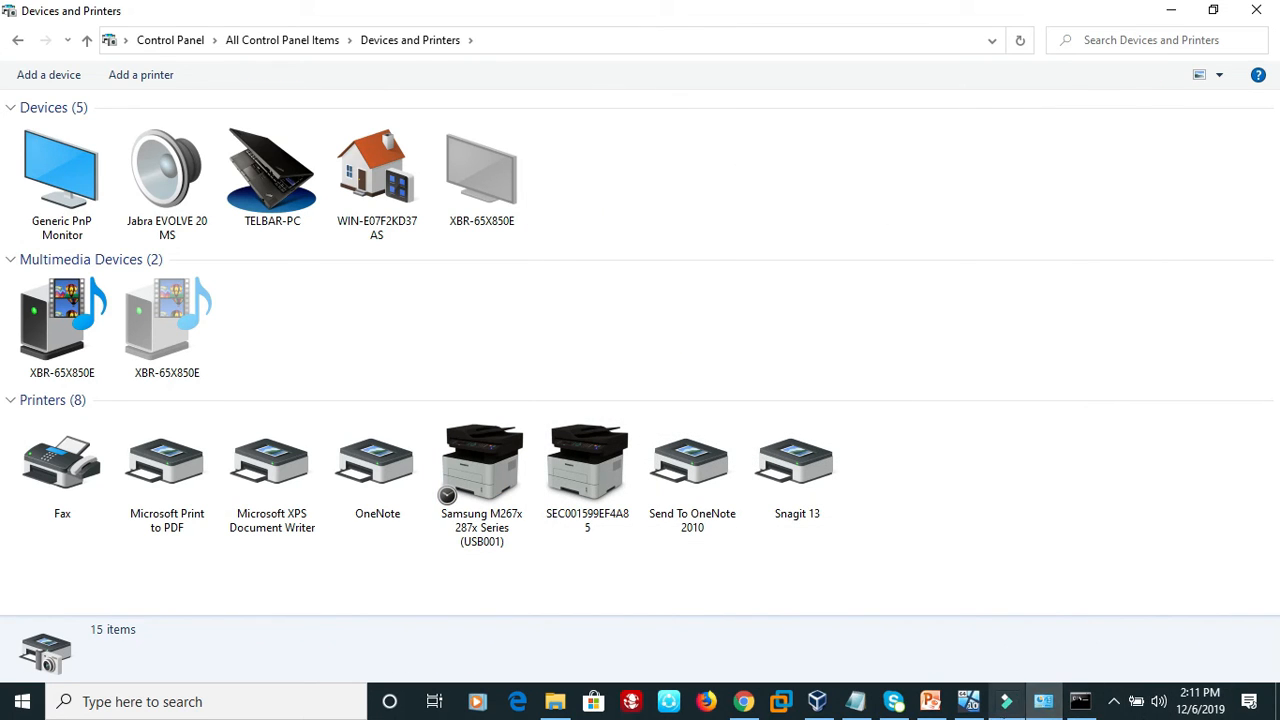
Switch to the 2-Windows 10 virtual machine, open Devices and Printers from its Control Panel and start adding a printer.
left_click(976, 708)
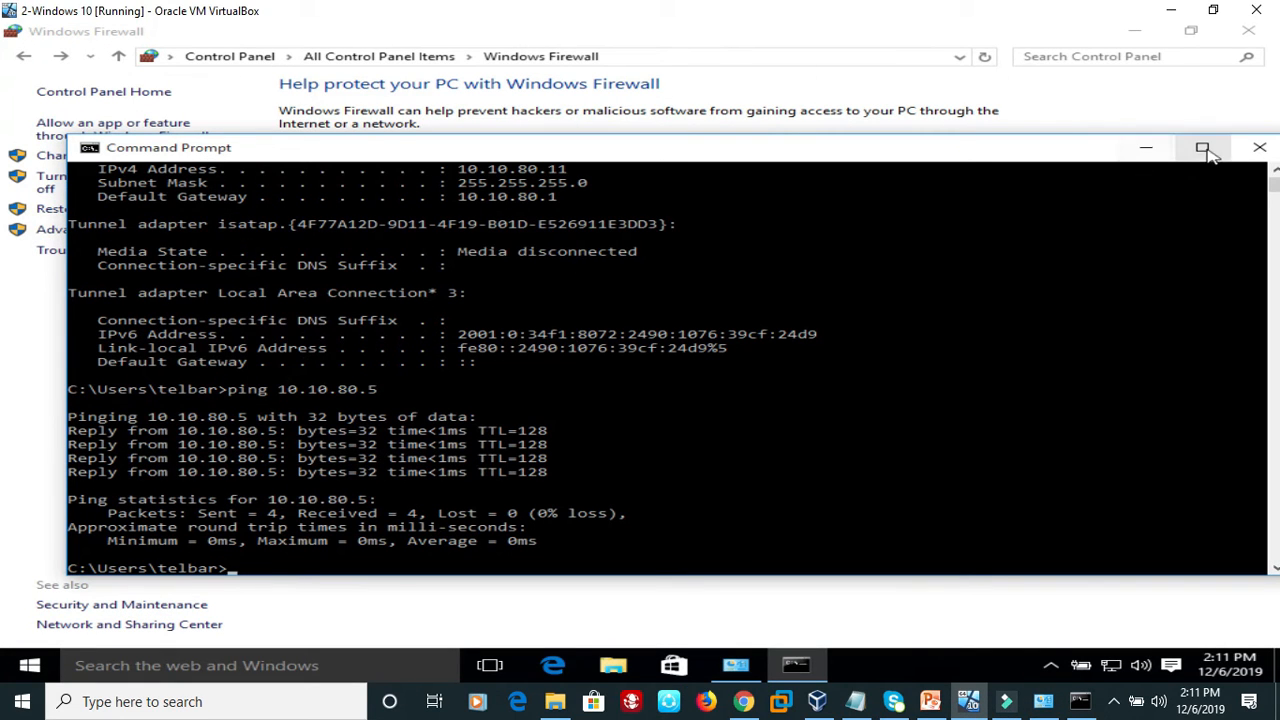
left_click(1146, 148)
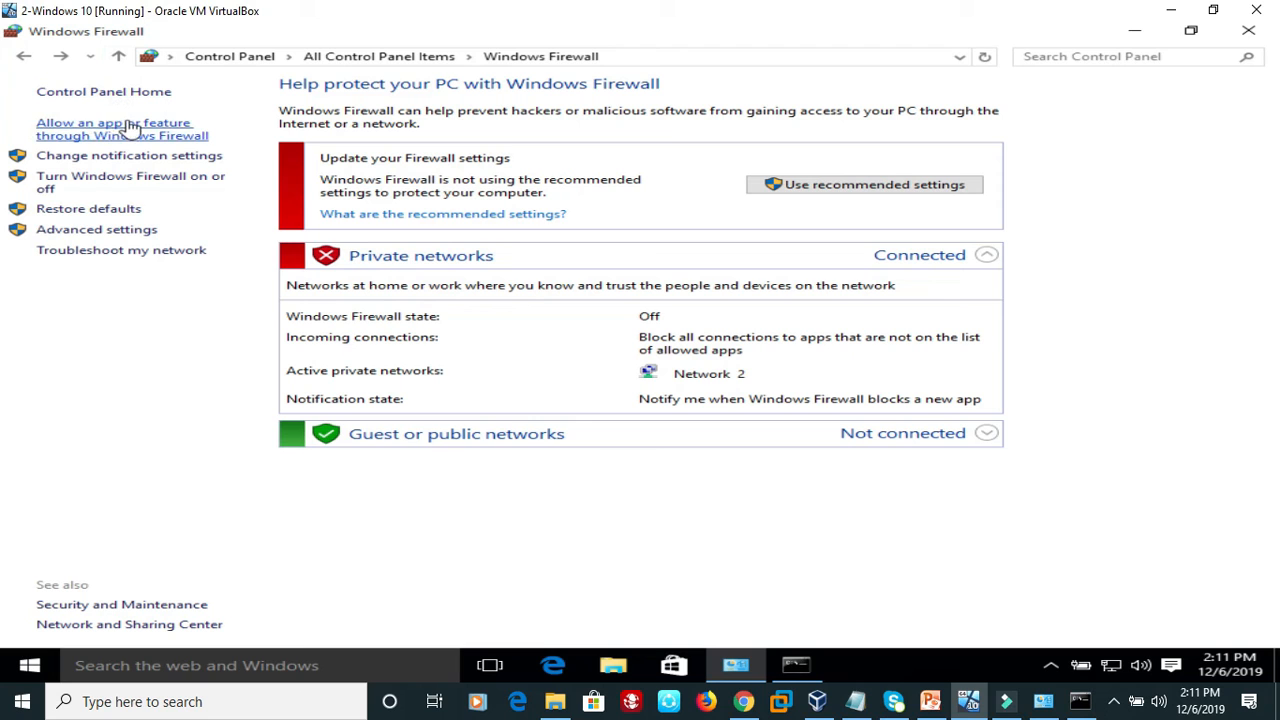
left_click(232, 60)
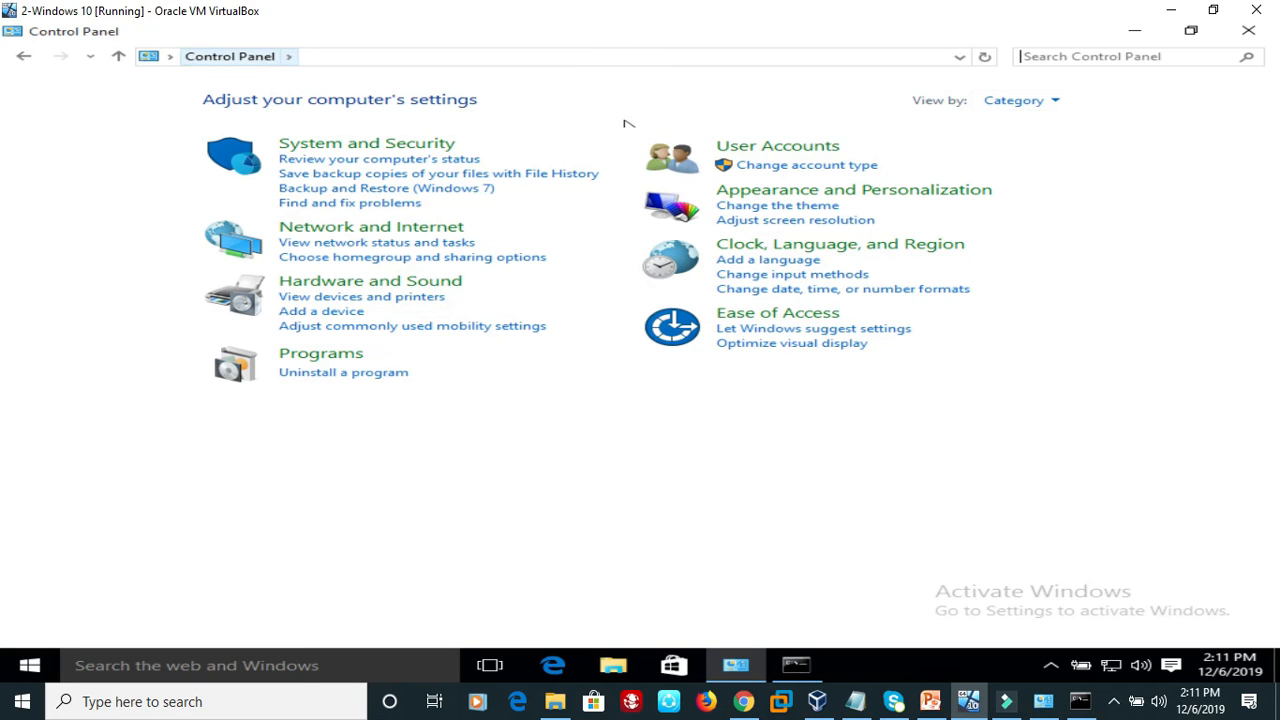
left_click(1030, 102)
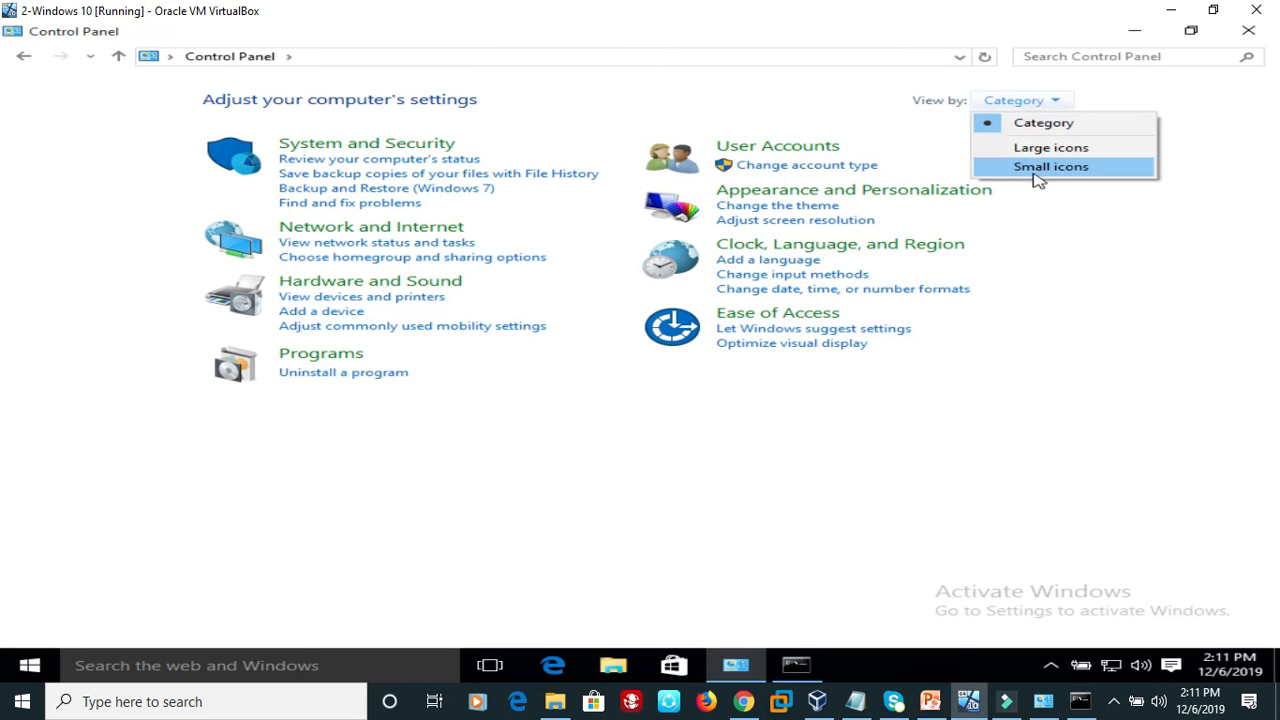
left_click(1055, 167)
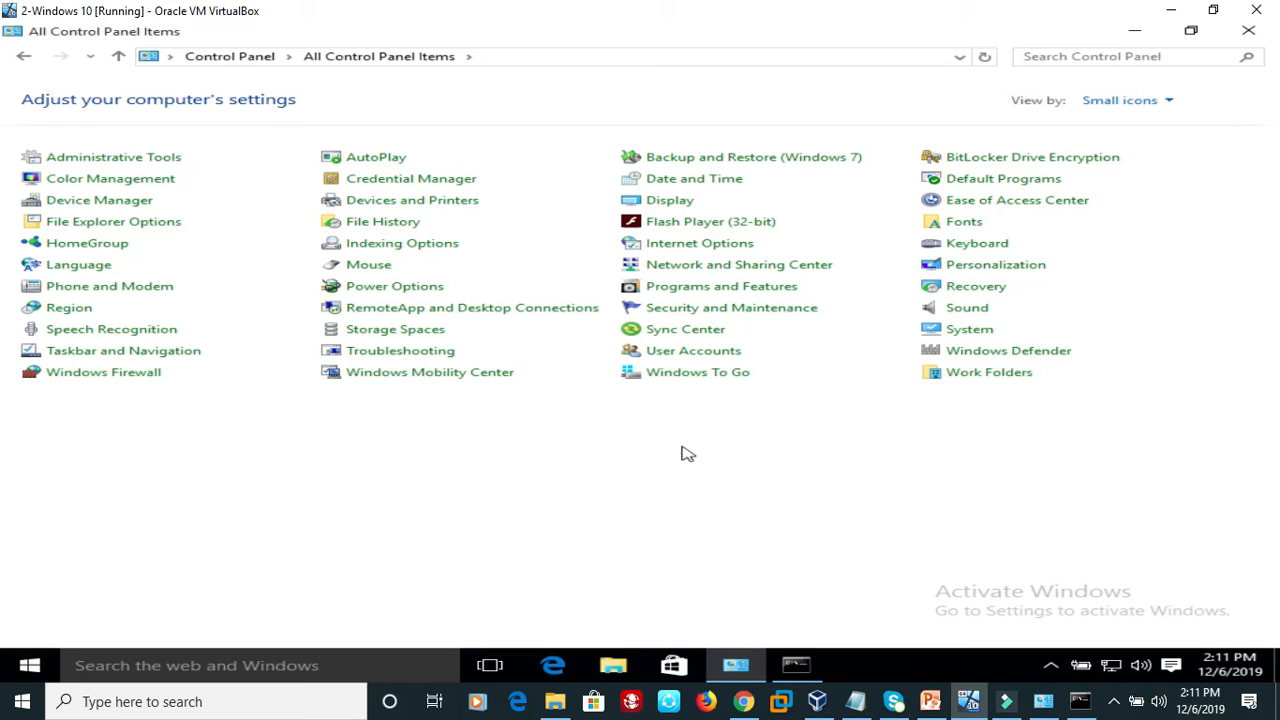
left_click(453, 202)
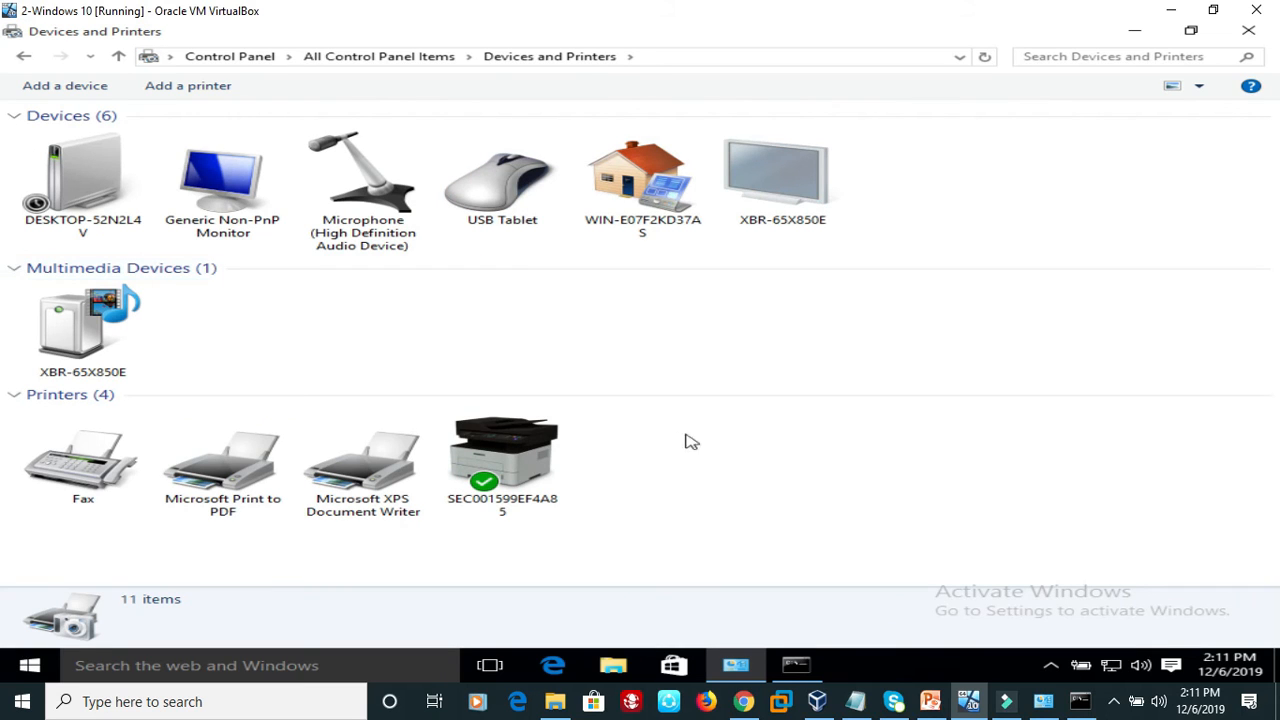
left_click(203, 88)
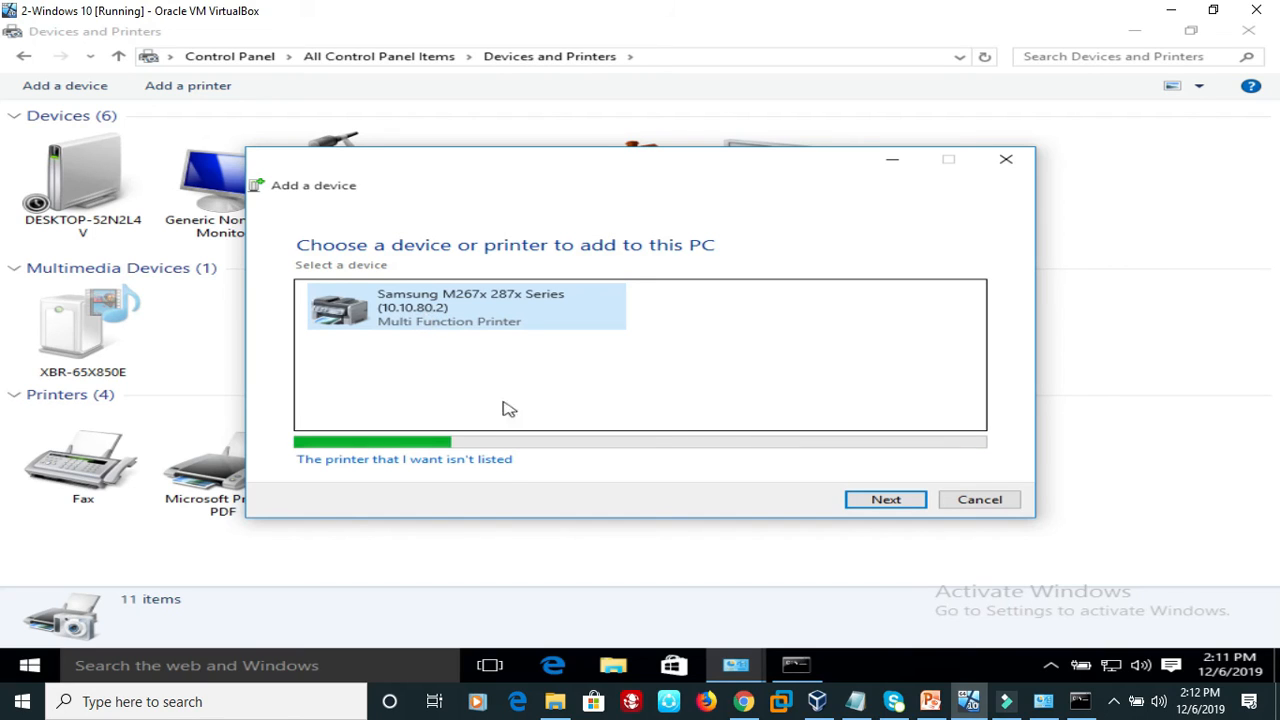
Choose to add an unlisted printer as a shared printer by name and browse the network to the TELBAR-PC computer.
left_click(370, 462)
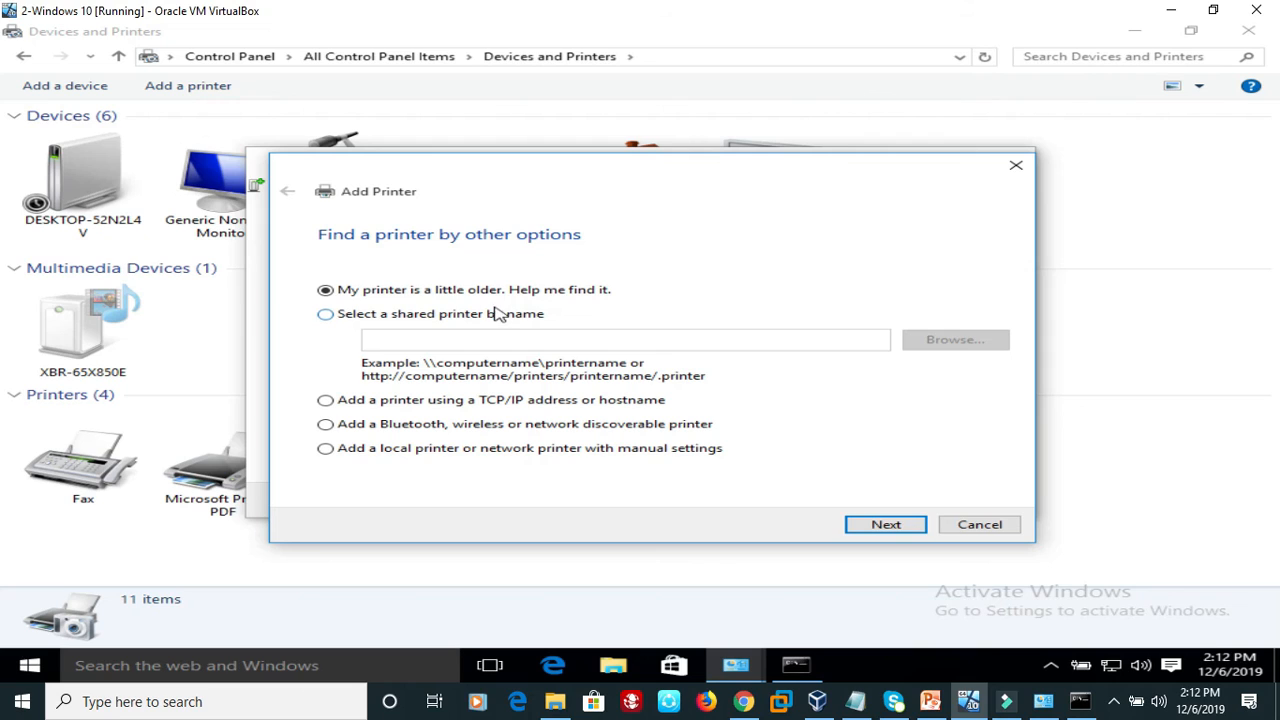
left_click(329, 317)
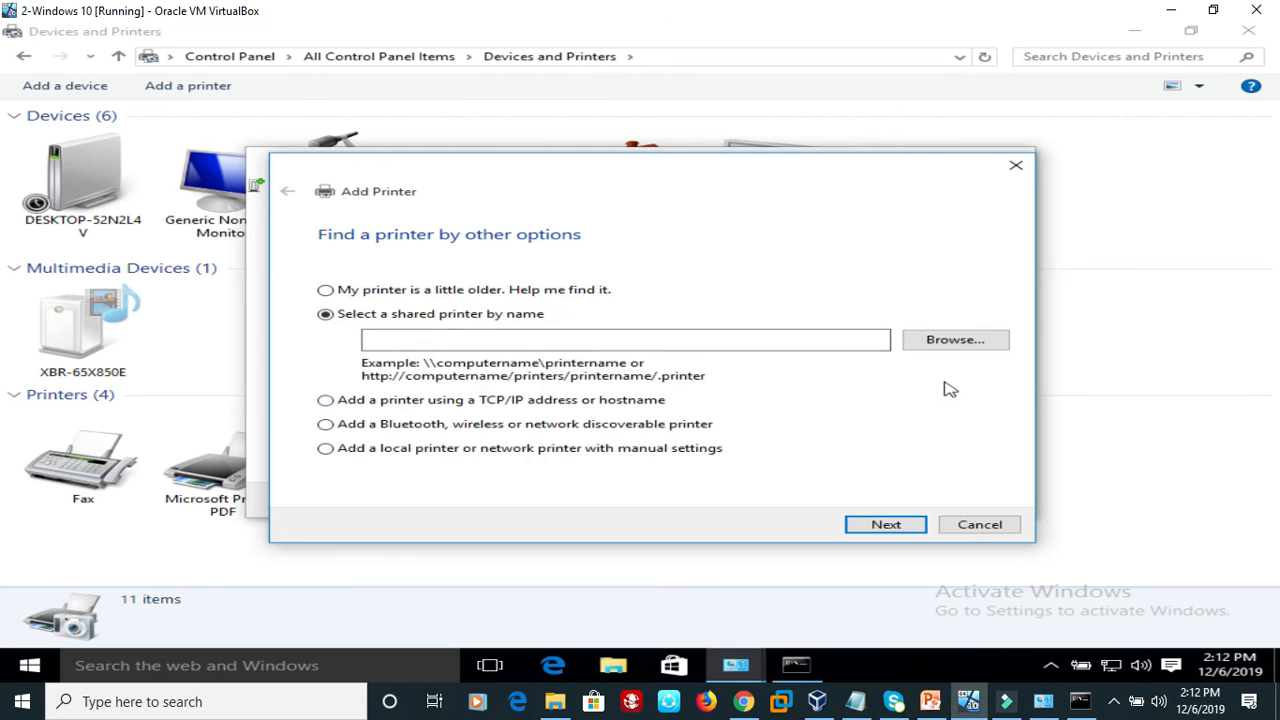
left_click(948, 340)
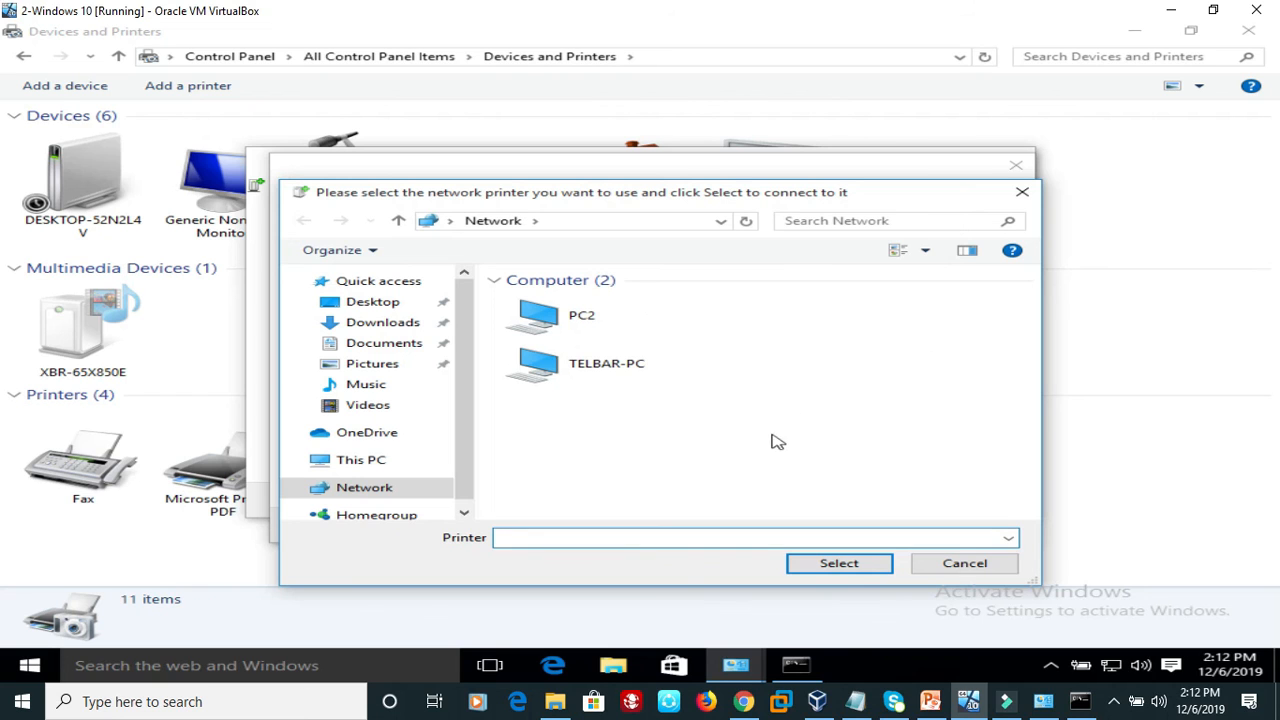
double_click(605, 366)
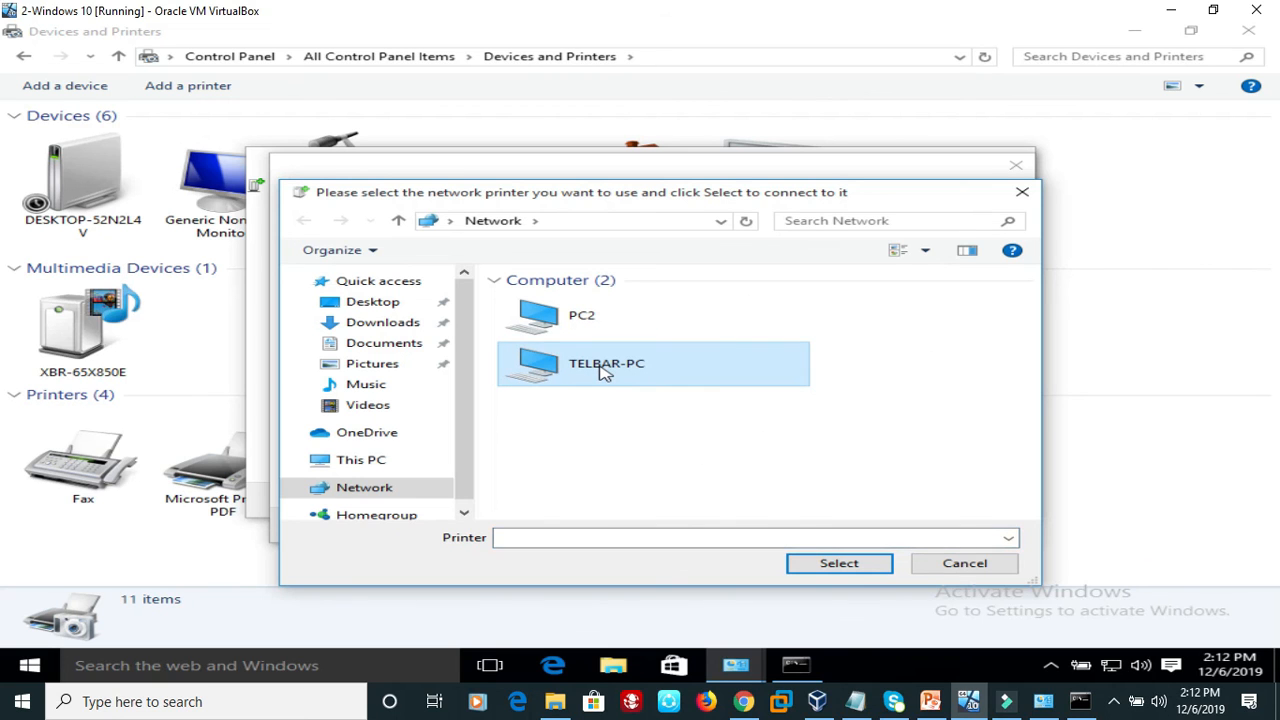
left_click(603, 366)
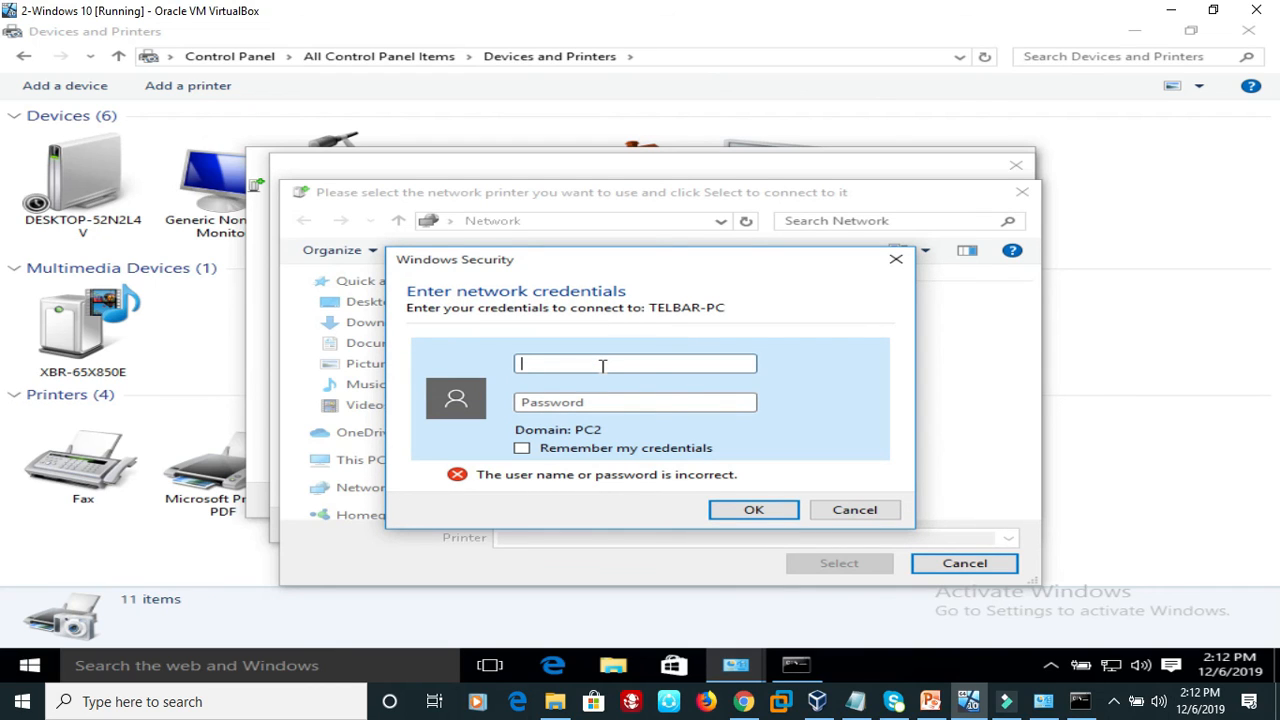
Sign in to TELBAR-PC by entering the network account's user name and password.
type("telba•••••")
left_click(750, 511)
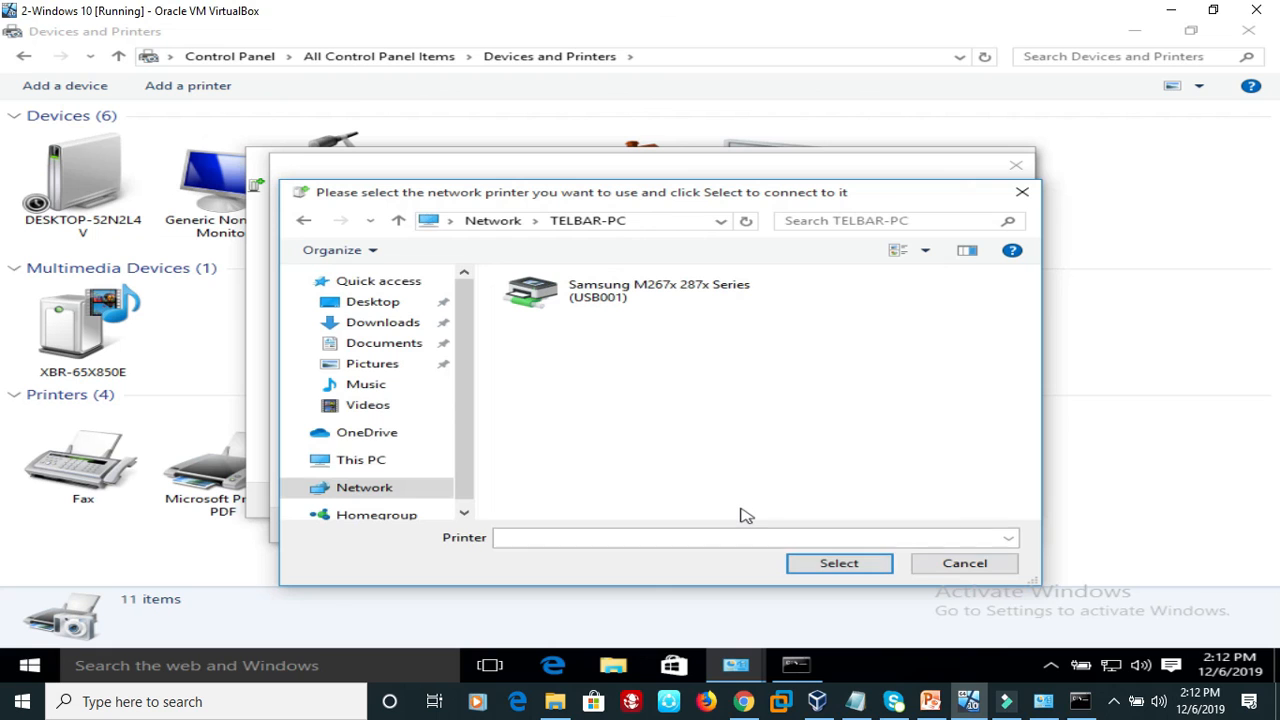
Add the shared Samsung M267x 287x Series (USB001) printer from TELBAR-PC and print a test page.
left_click(650, 303)
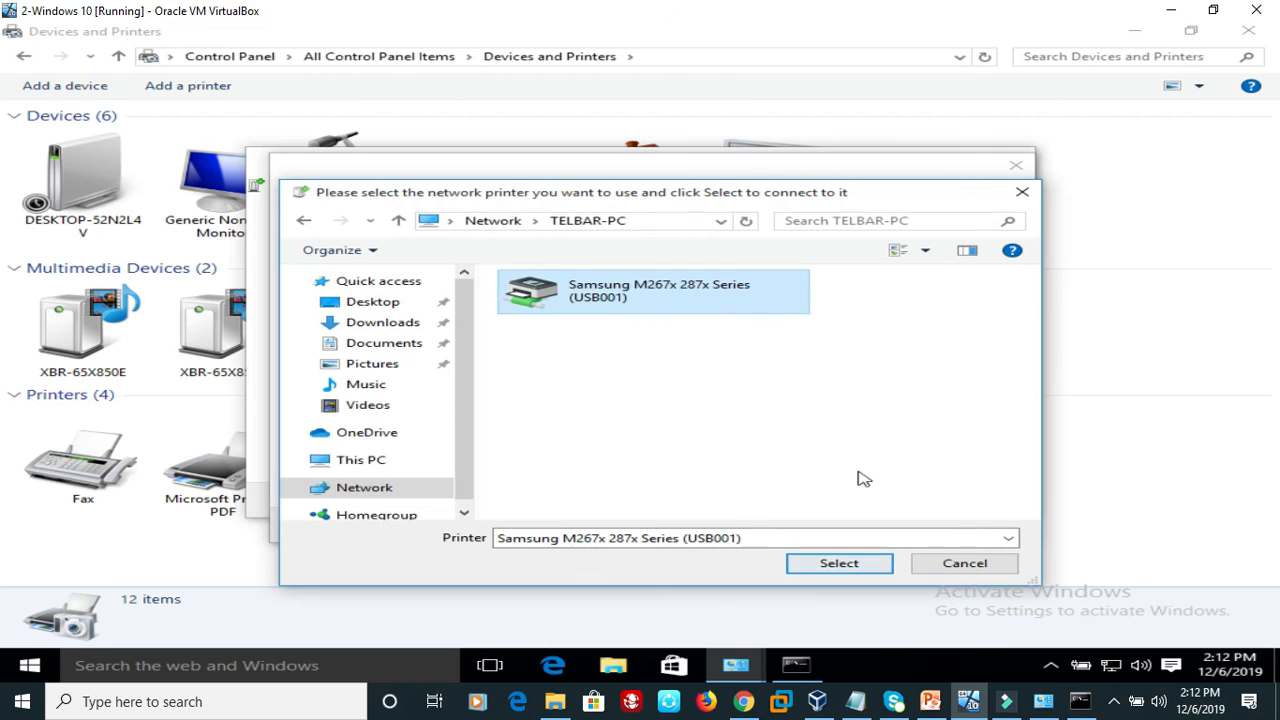
left_click(845, 564)
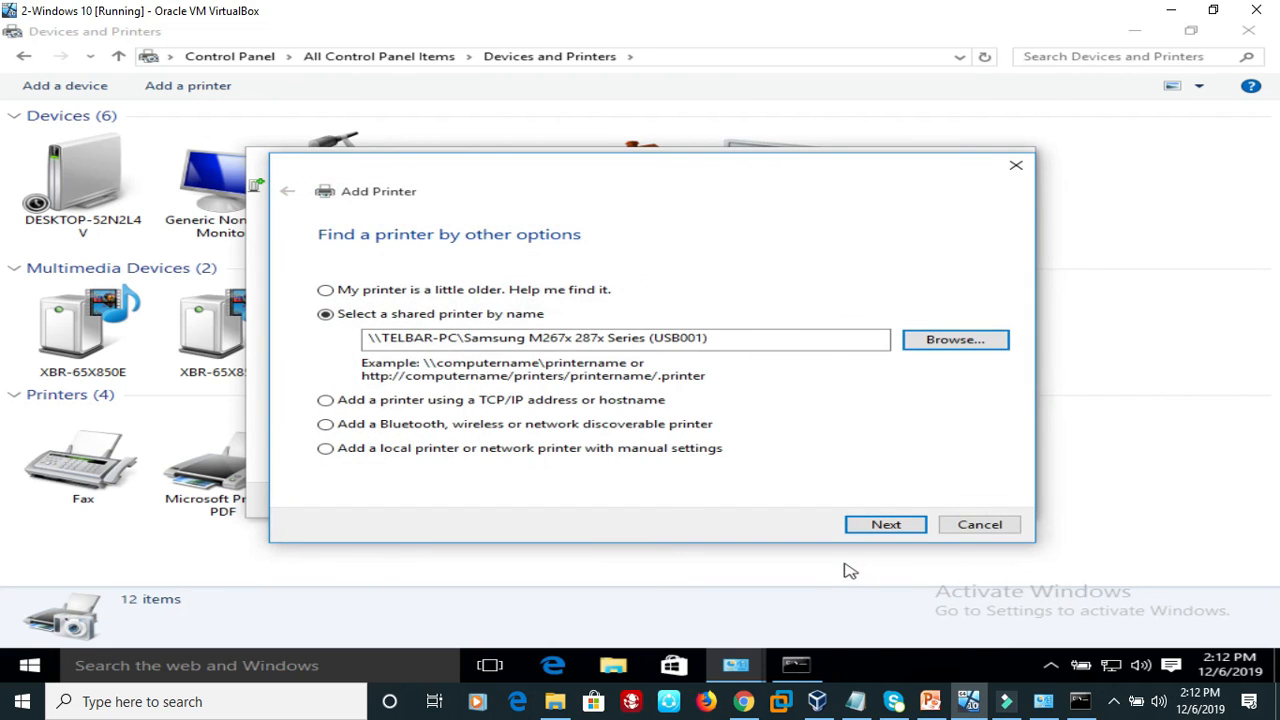
left_click(907, 528)
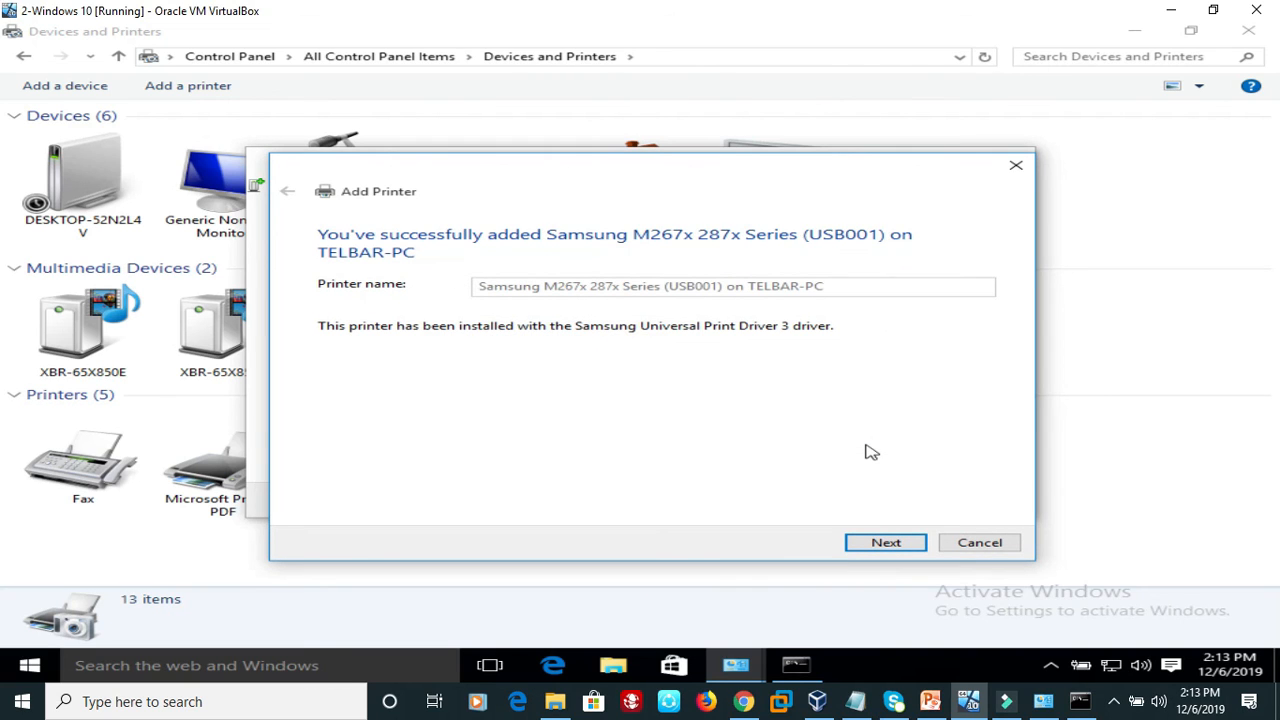
left_click(885, 544)
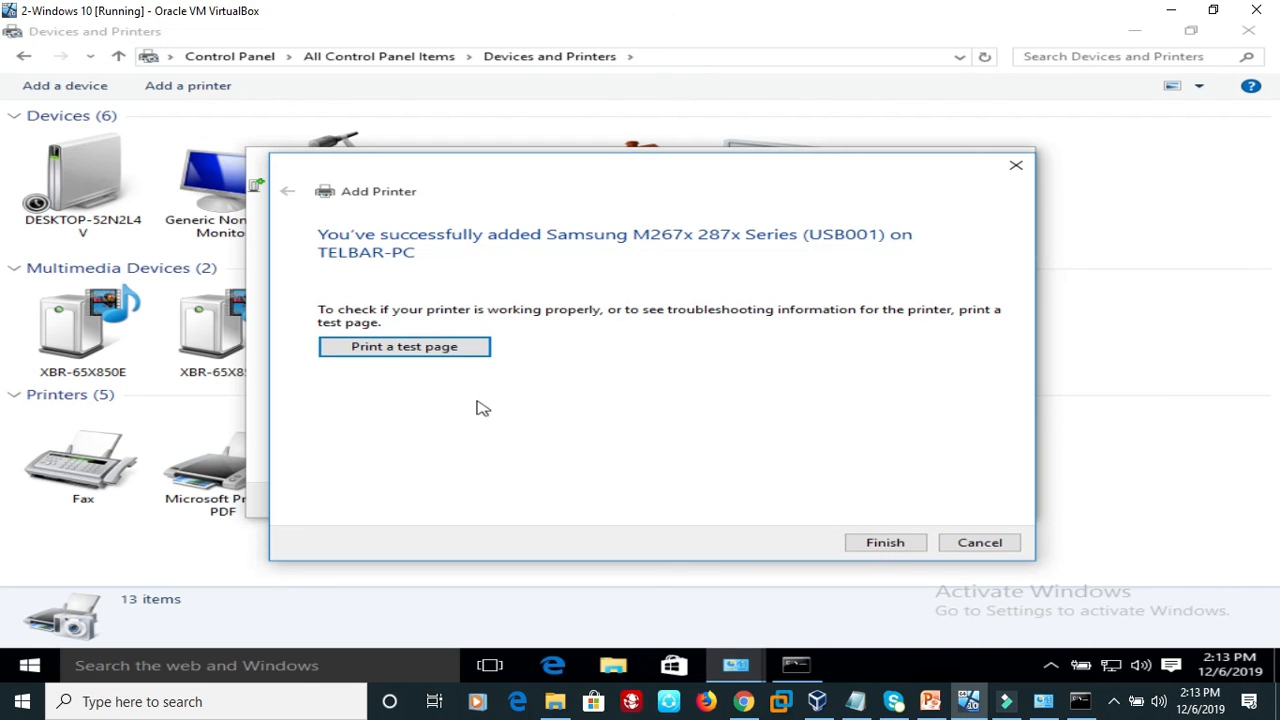
left_click(430, 350)
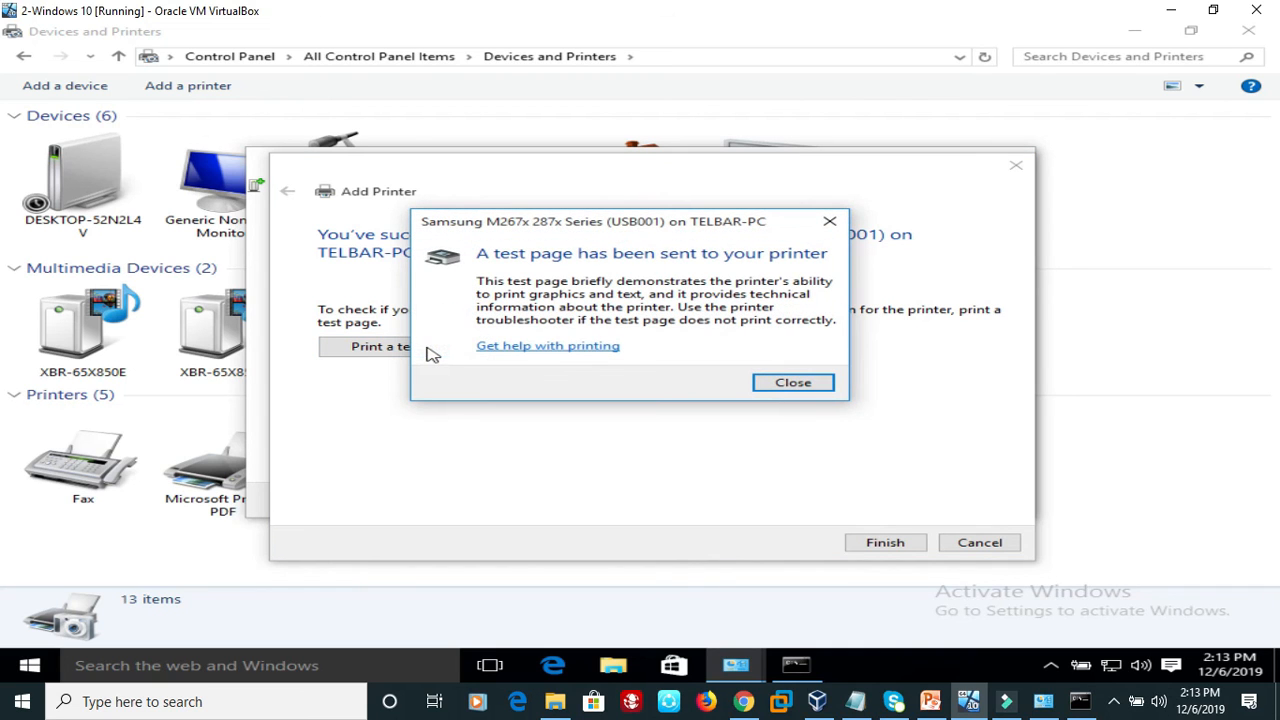